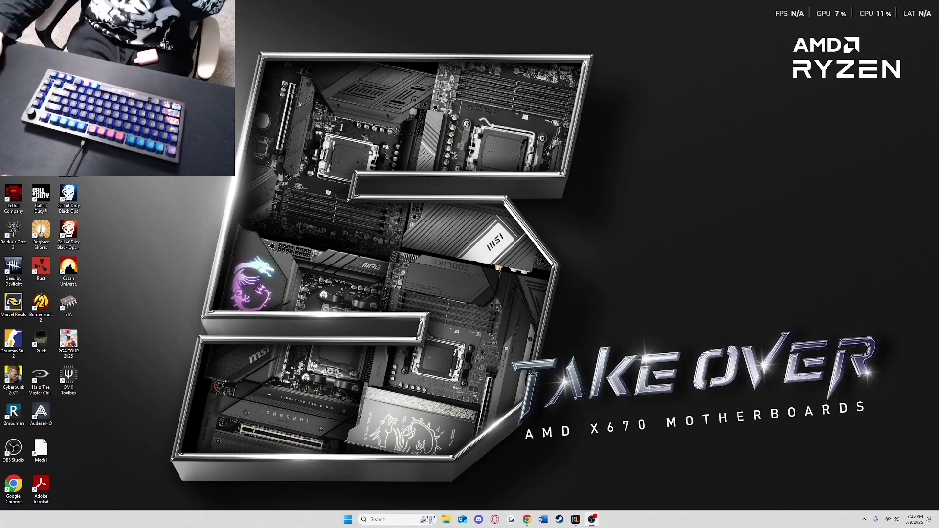
- Switch to Chrome, search the web for "qmk" and bring up the QMK Configurator
key(alt+Tab)
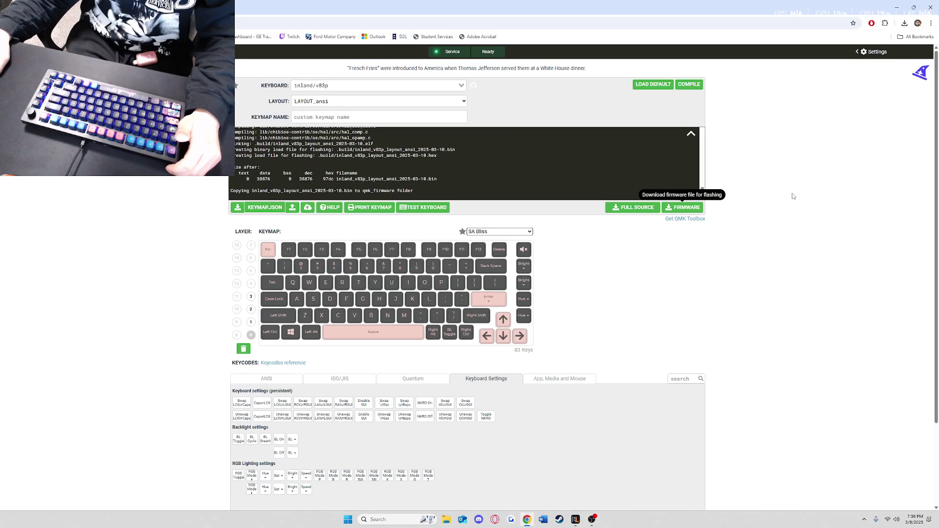
key(ctrl+t)
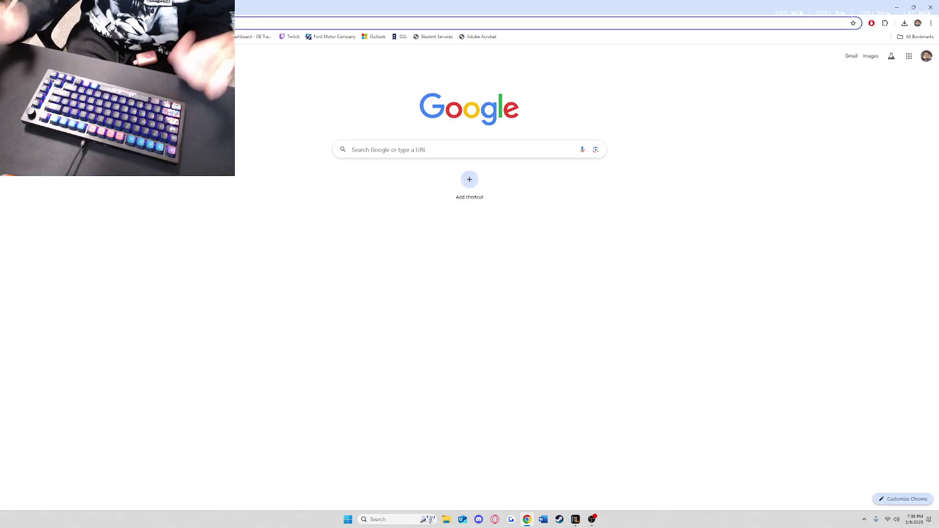
text(qmk)
key(Return)
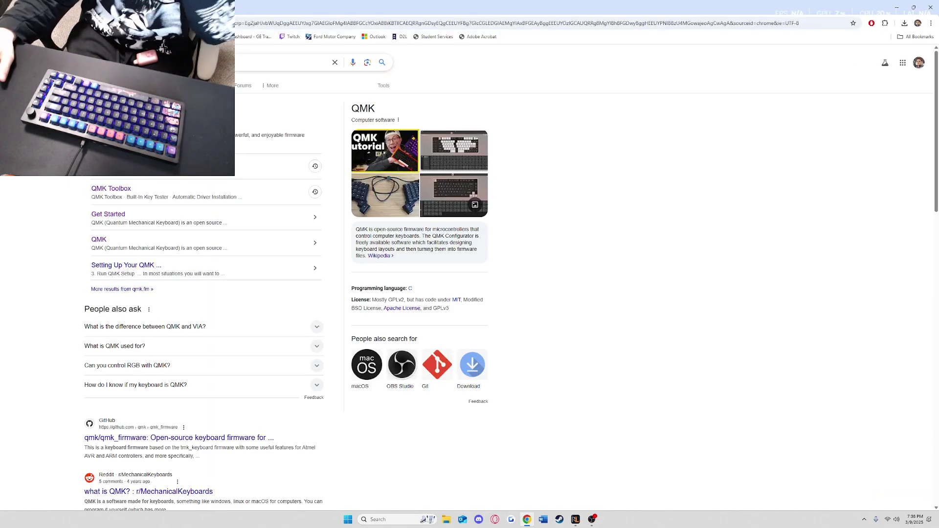
key(ctrl+w)
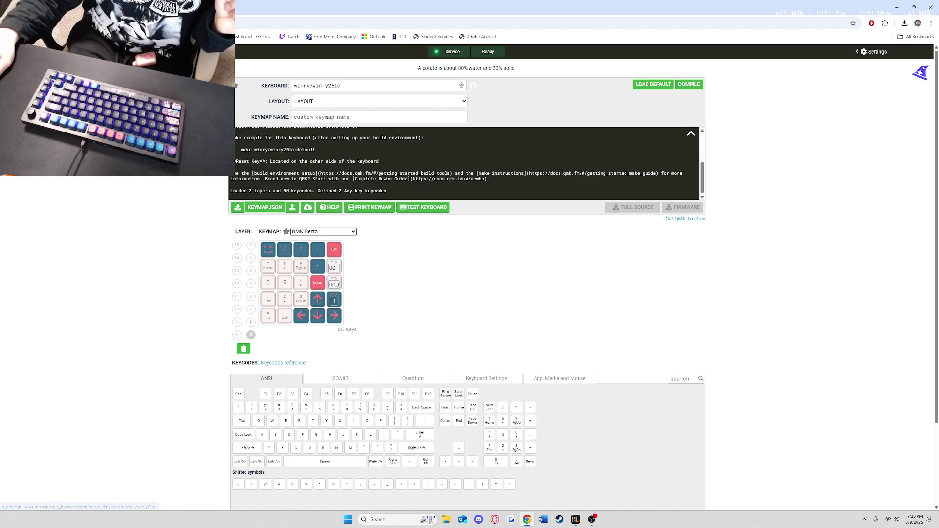
- Choose the inland/v83p keyboard and set the keymap's keycap colour theme to DCS Midnight
click(461, 84)
text(inland)
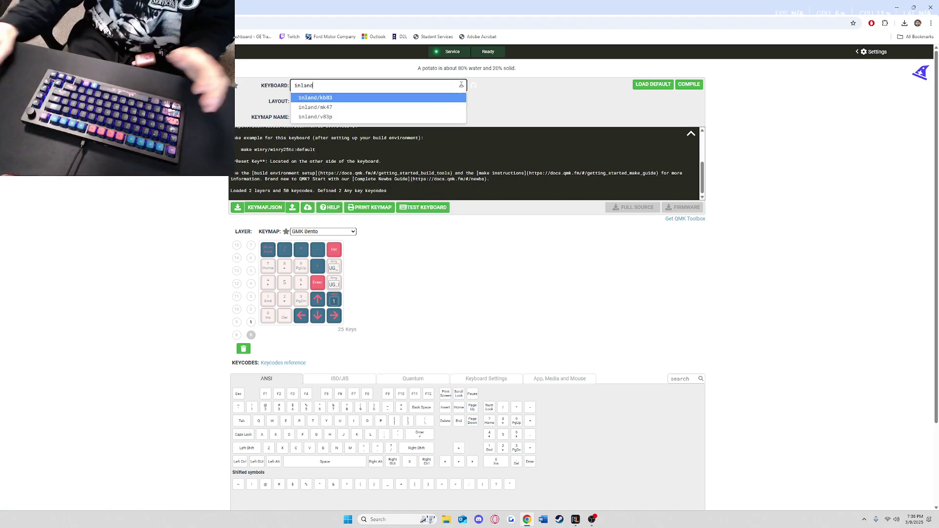
click(393, 116)
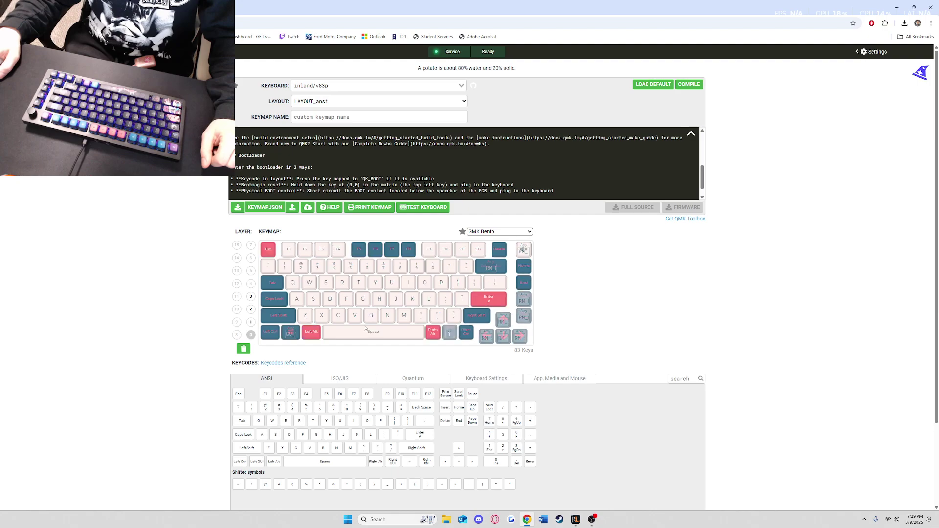
click(494, 232)
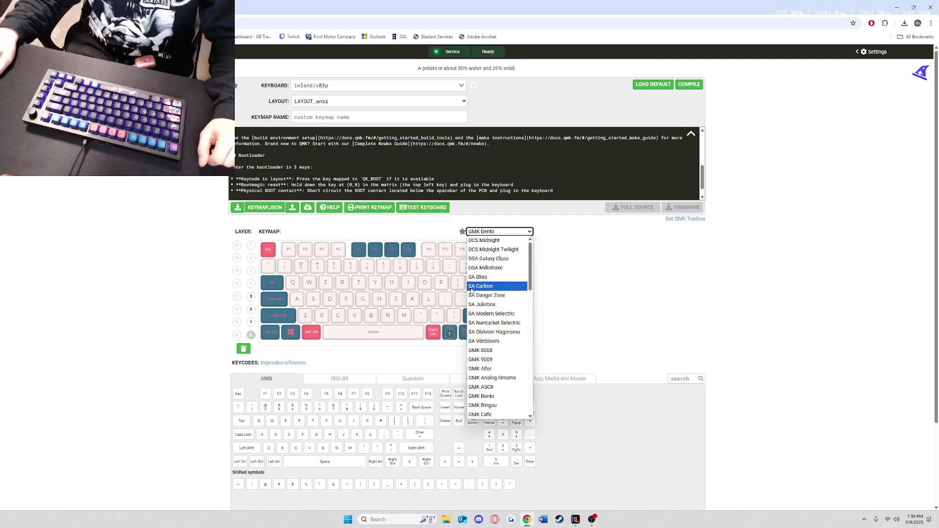
click(491, 239)
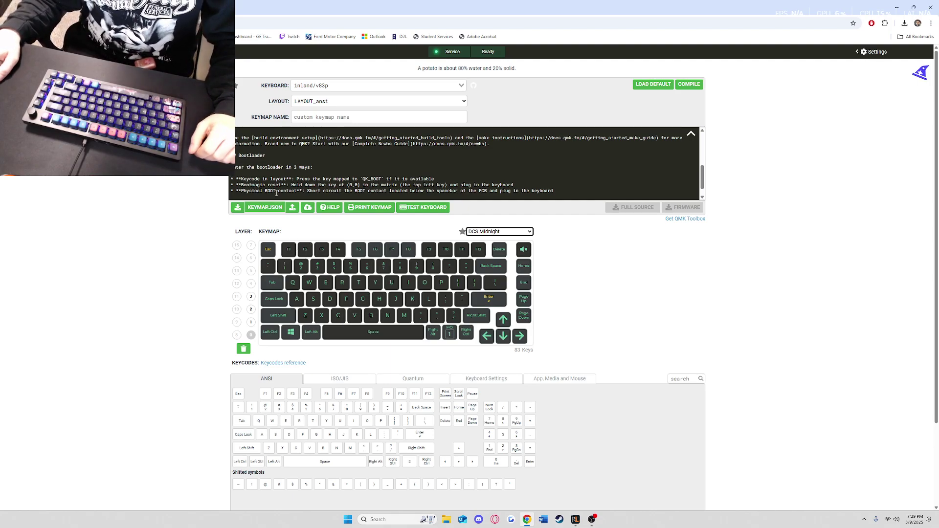
- Open the Zadig USB driver installation website in a new browser tab
key(ctrl+t)
key(ctrl+w)
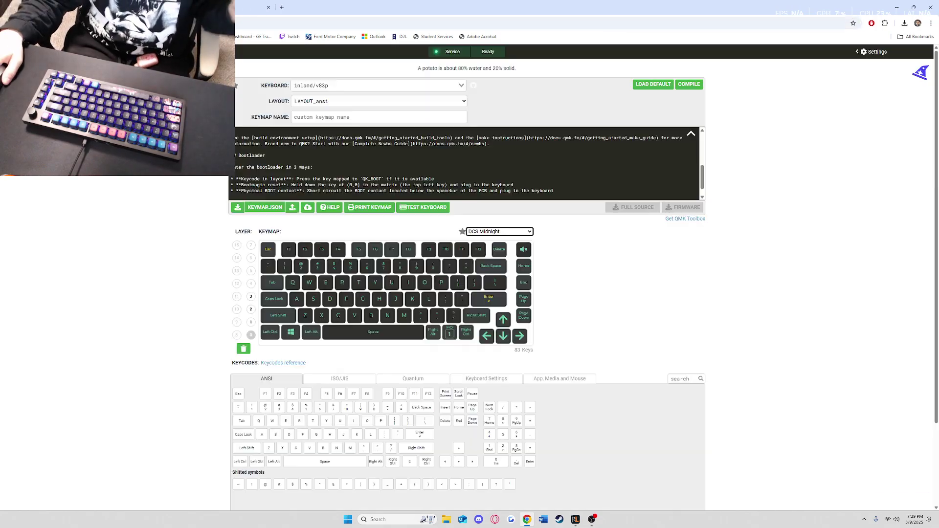
key(ctrl+t)
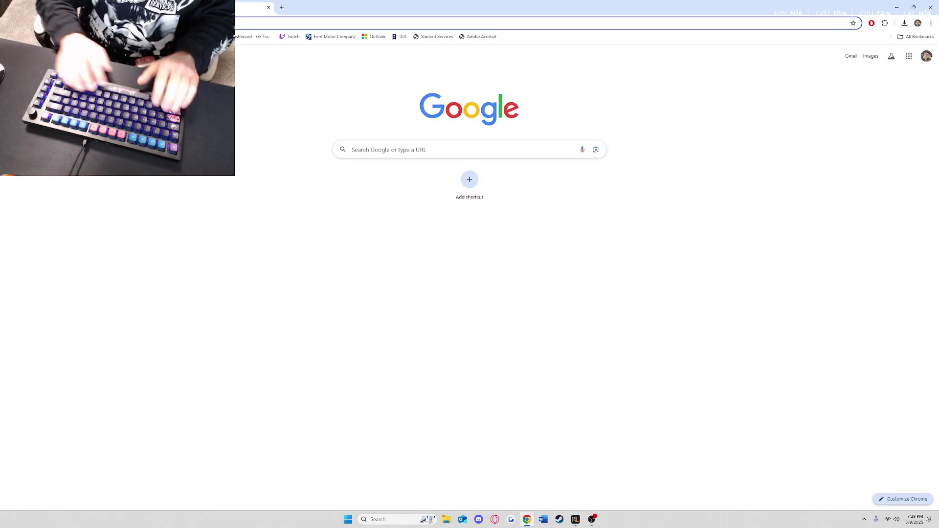
text(via)
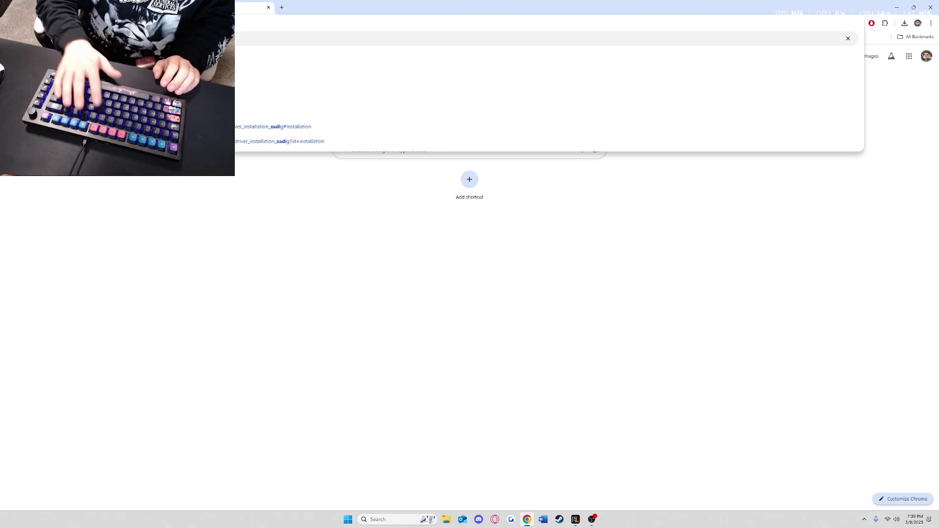
key(Return)
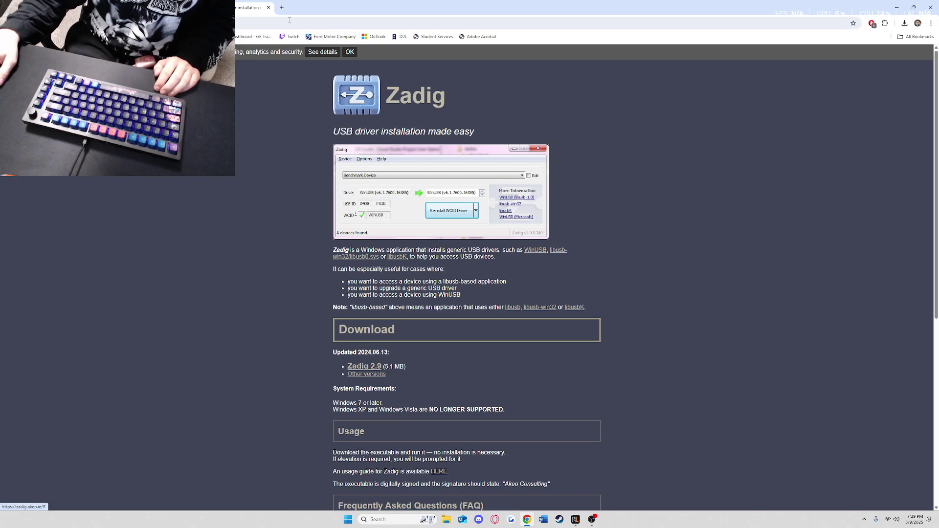
click(282, 7)
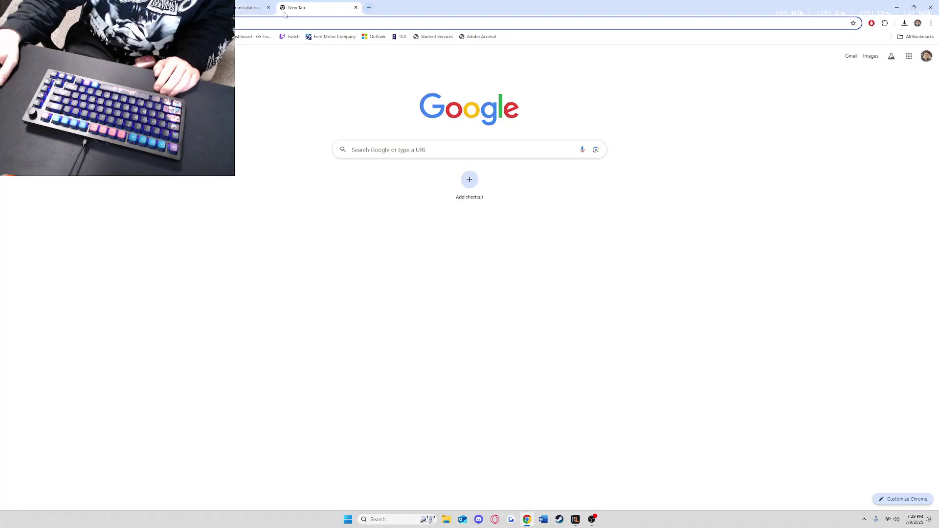
click(356, 8)
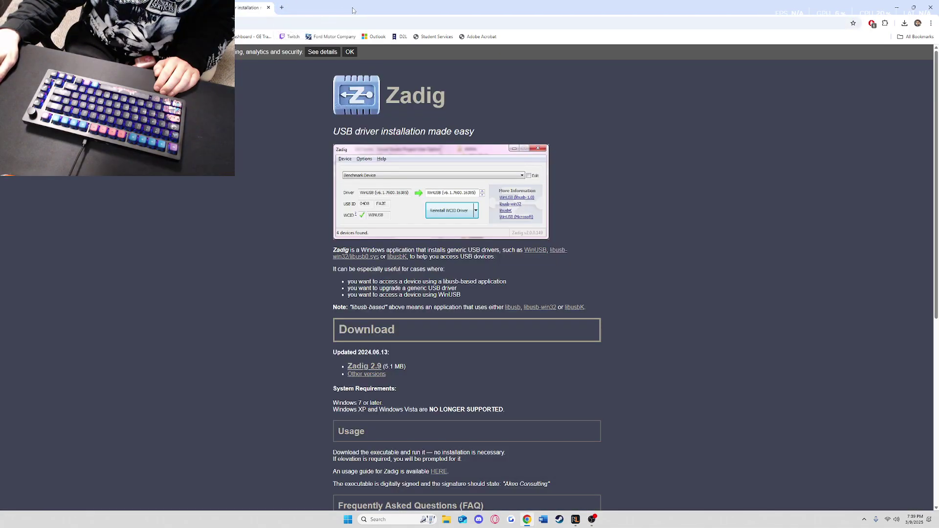
click(282, 7)
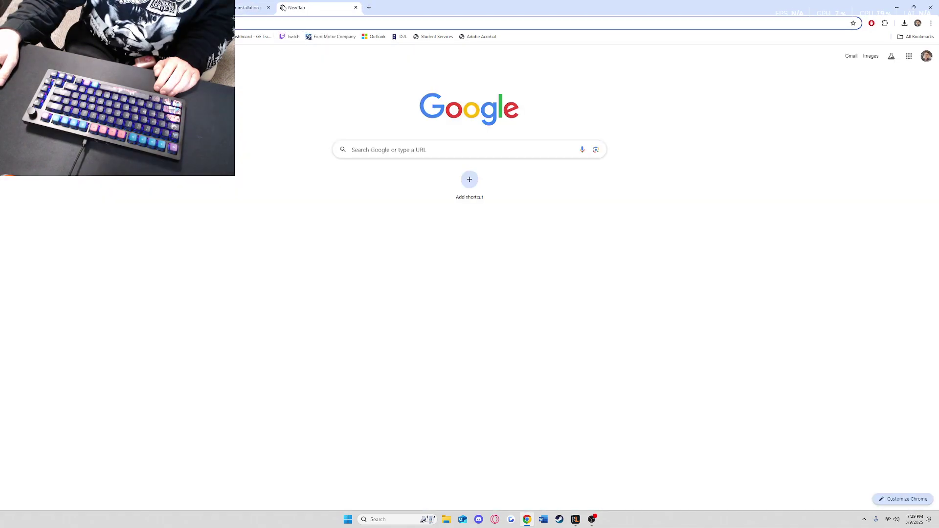
click(356, 7)
- Return to the QMK Configurator, view the QMK Toolbox releases page on GitHub, and go back to the keymap
key(ctrl+shift+Tab)
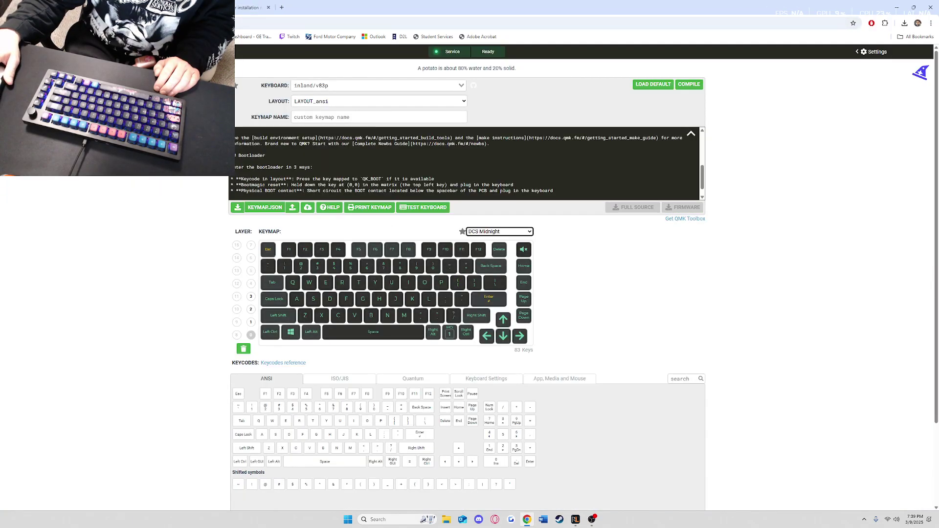
click(685, 219)
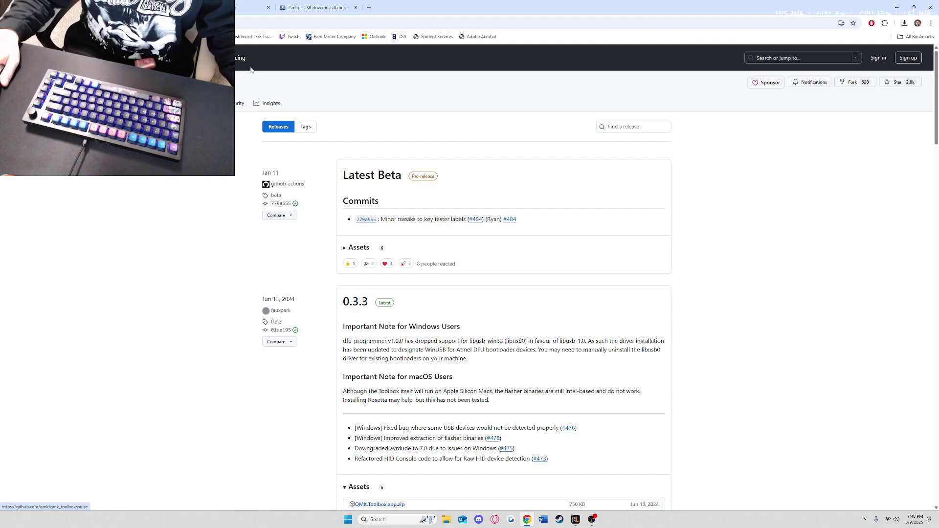
key(alt+Left)
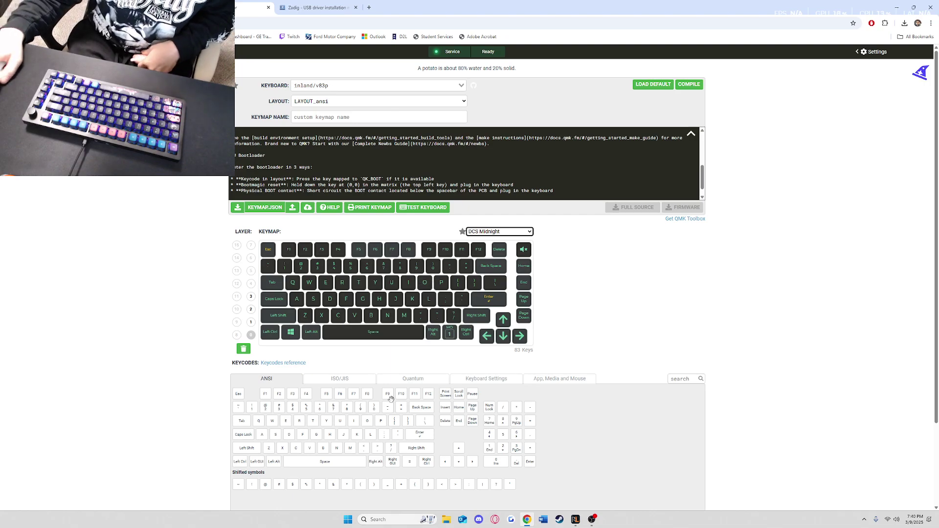
- Examine the key assignments on the keymap's higher layers and return to base layer 0
scroll(410, 291, down, 2)
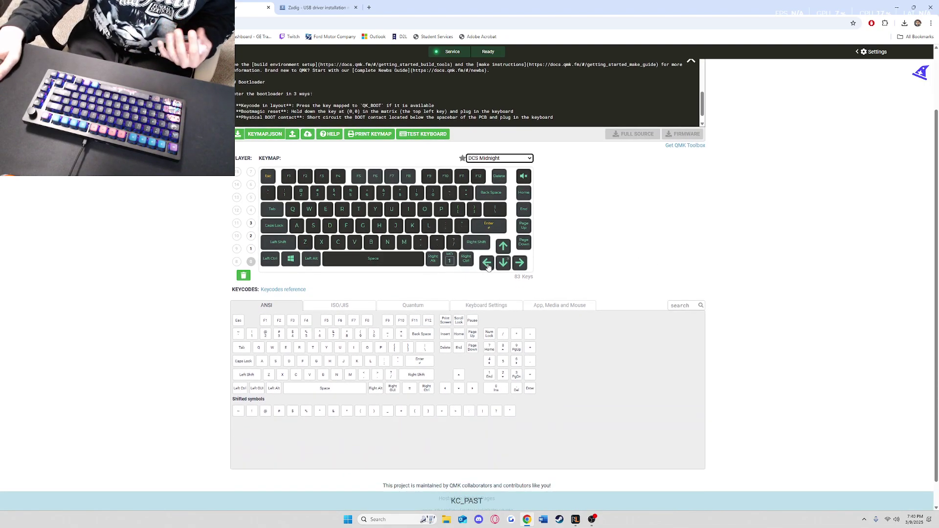
click(251, 223)
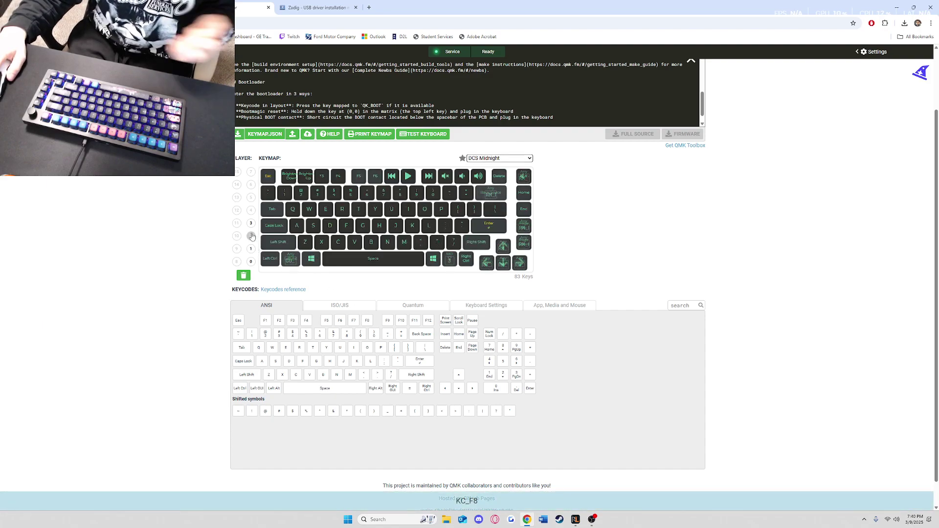
click(251, 262)
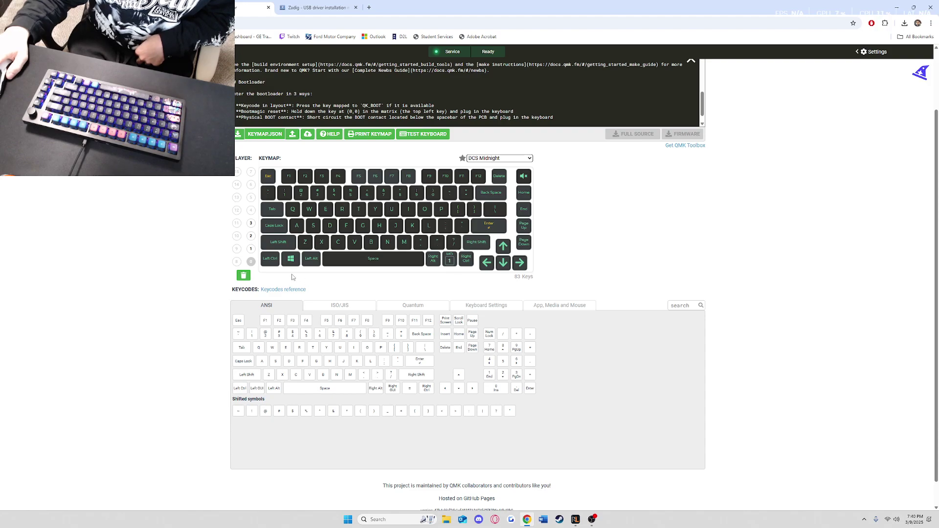
- Assign the backlight toggle keycode (BL Toggle) to the layer 0 key between Right Alt and Right Ctrl
click(416, 306)
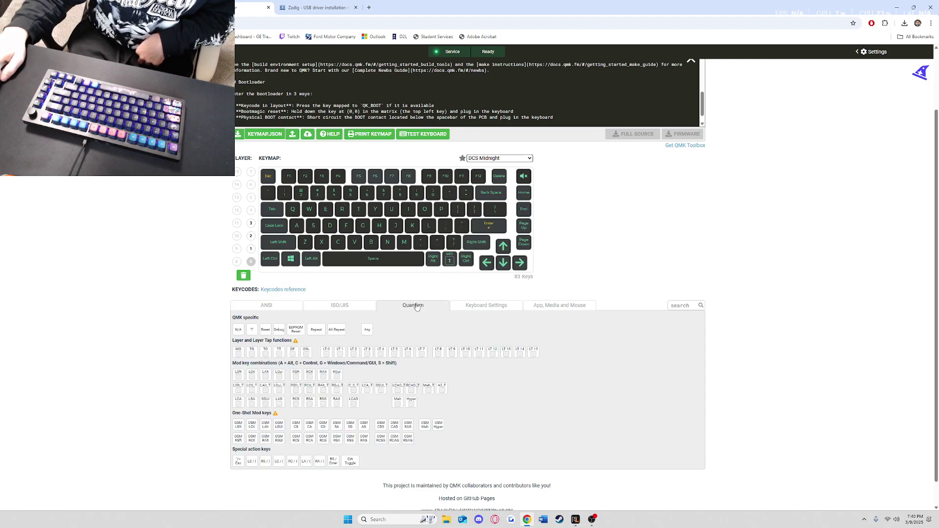
click(487, 305)
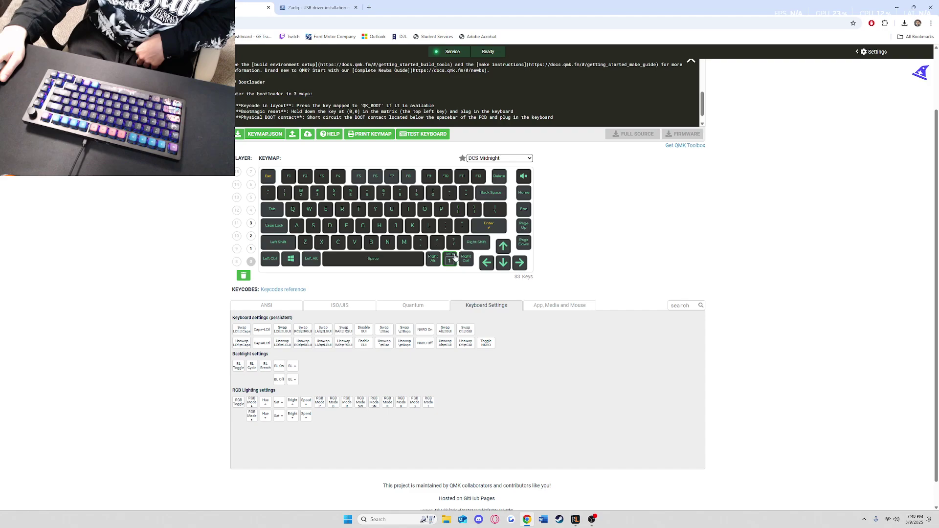
drag(455, 257, 346, 346)
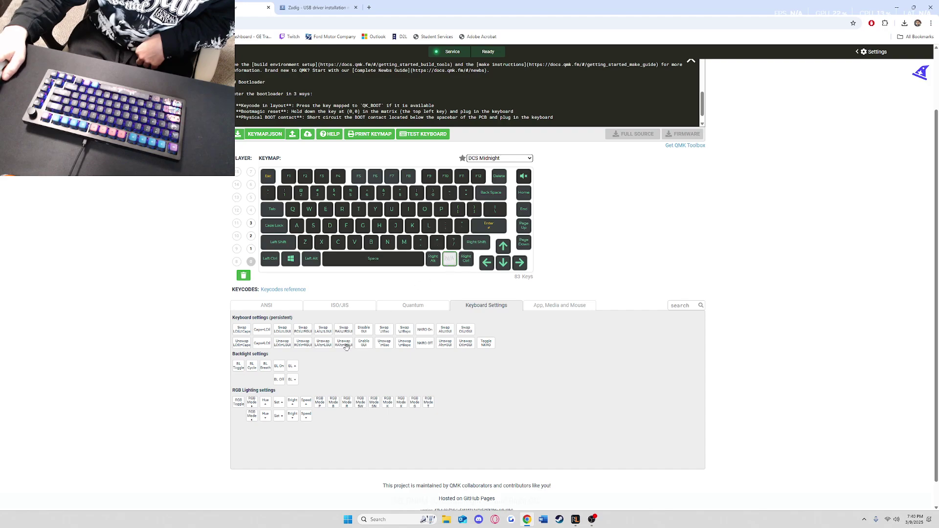
click(238, 367)
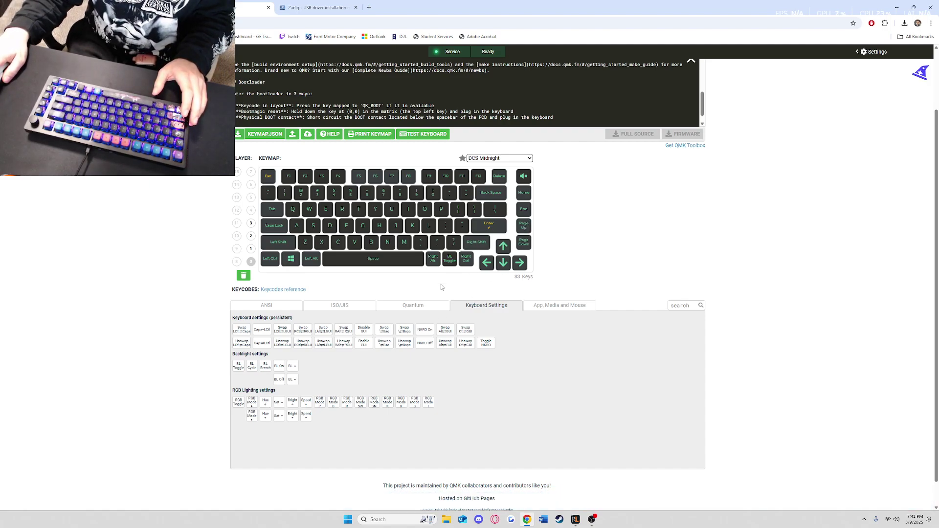
- Replace Page Up with the RGB hue increase keycode and Page Down with hue decrease on layer 0
click(524, 226)
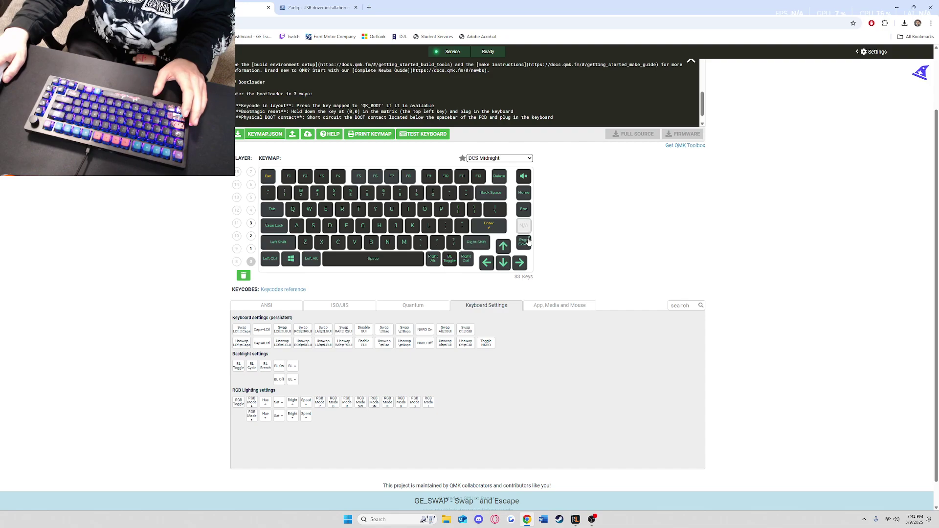
click(523, 242)
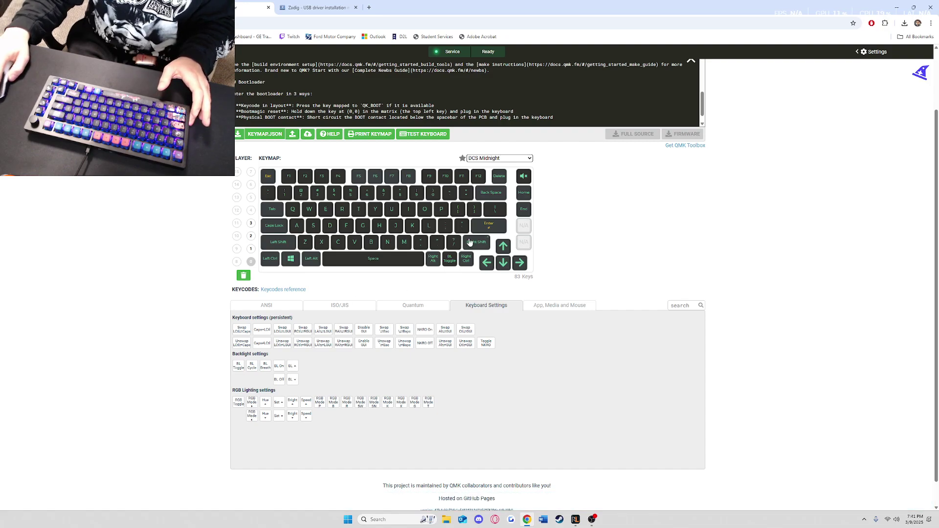
click(266, 402)
click(266, 416)
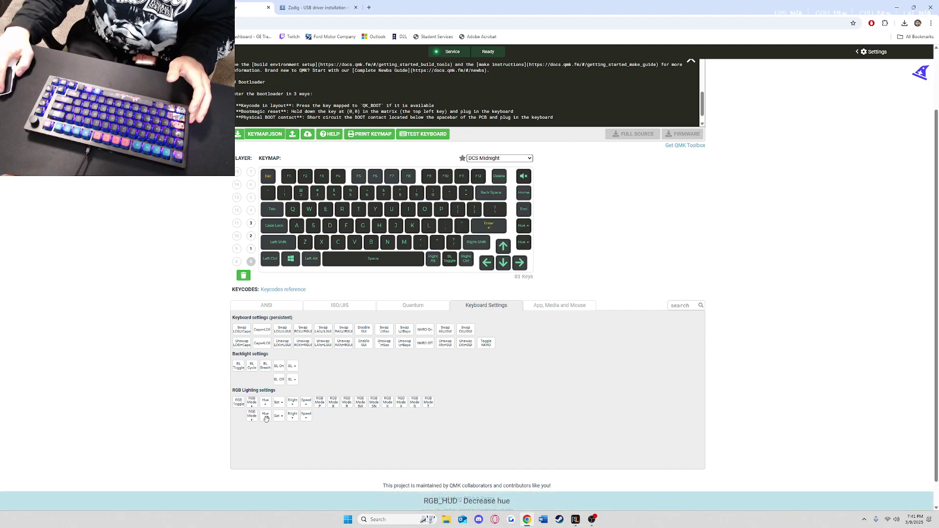
- Replace Home with the RGB brightness increase keycode and End with brightness decrease on layer 0
click(528, 192)
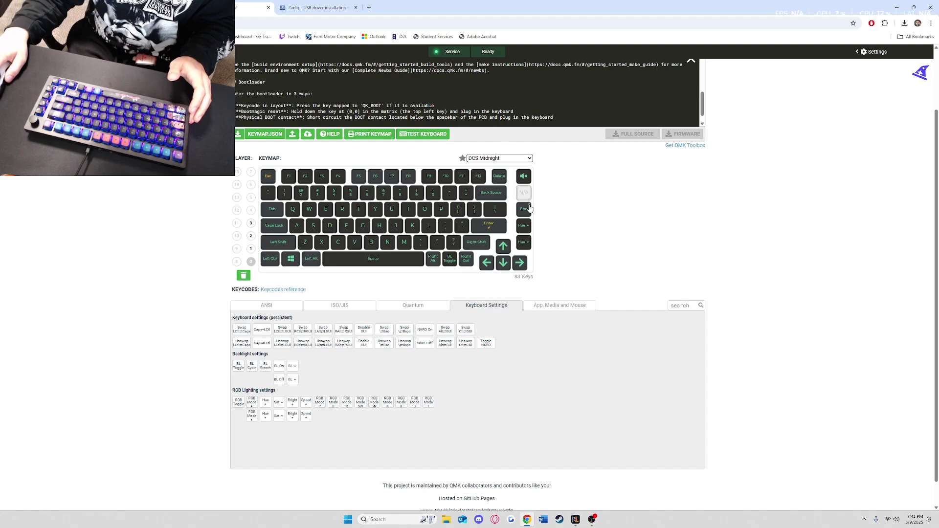
click(529, 209)
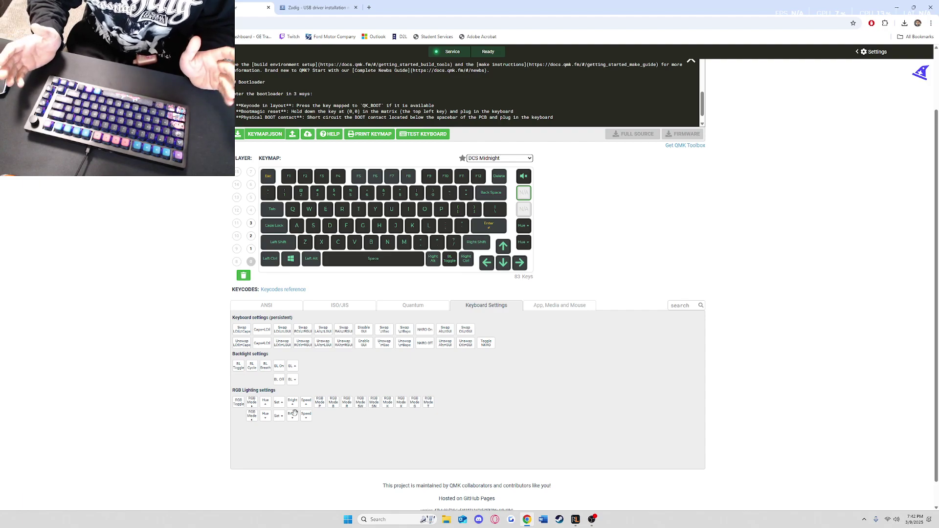
click(524, 193)
click(293, 402)
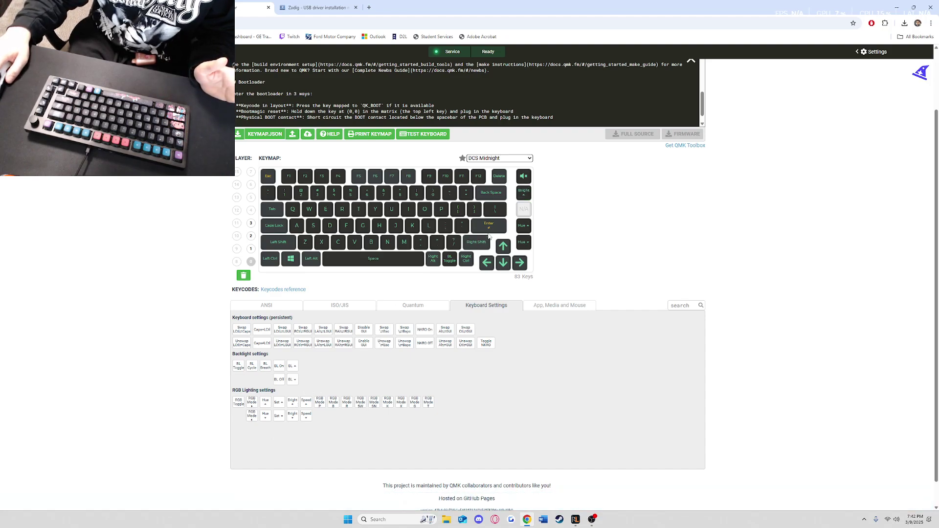
click(293, 415)
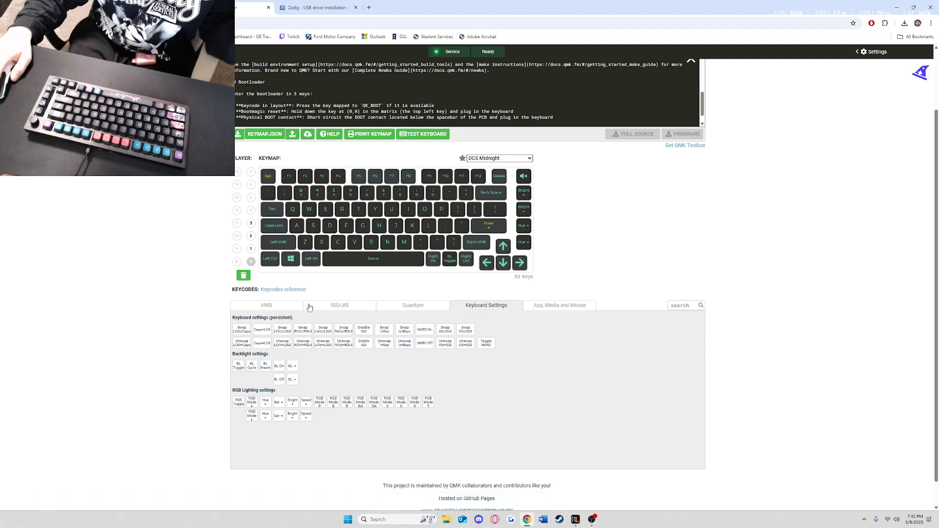
- Compare the ANSI and ISO/JIS keycode sets, finishing on the ANSI set
click(275, 306)
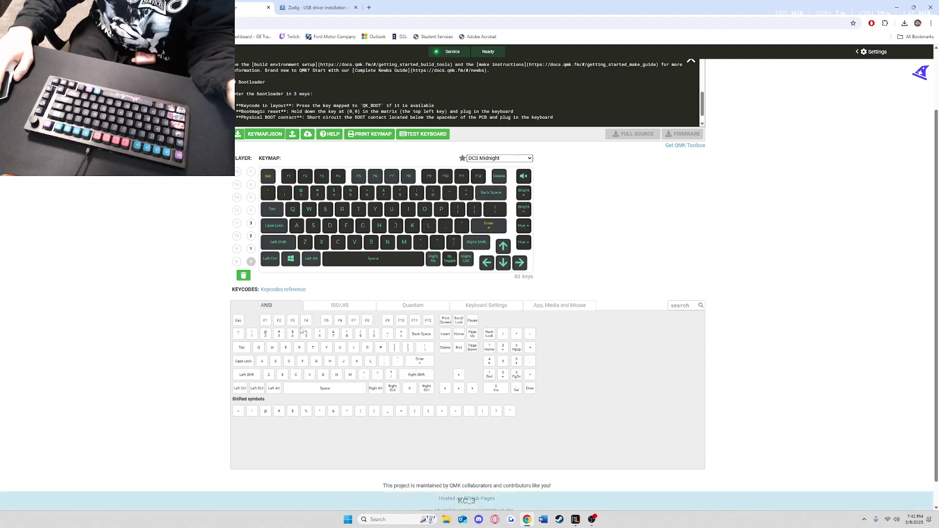
click(344, 307)
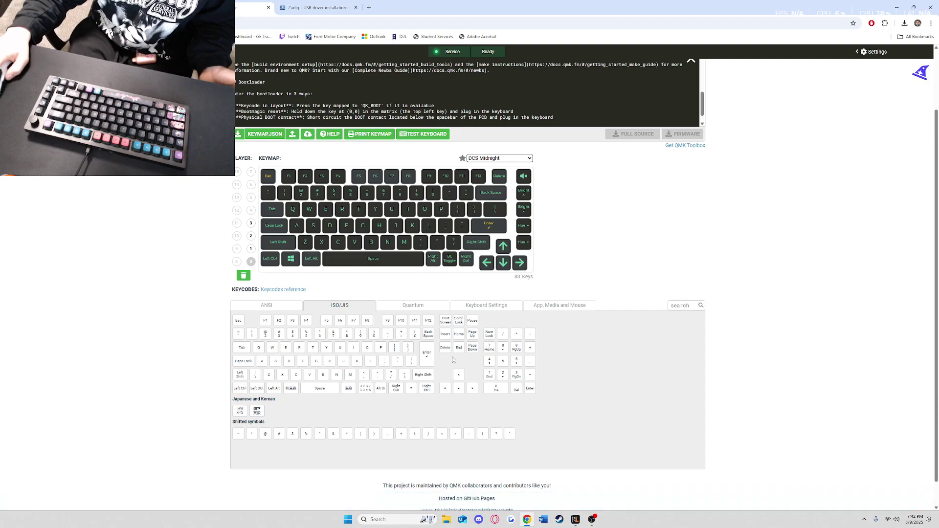
click(268, 305)
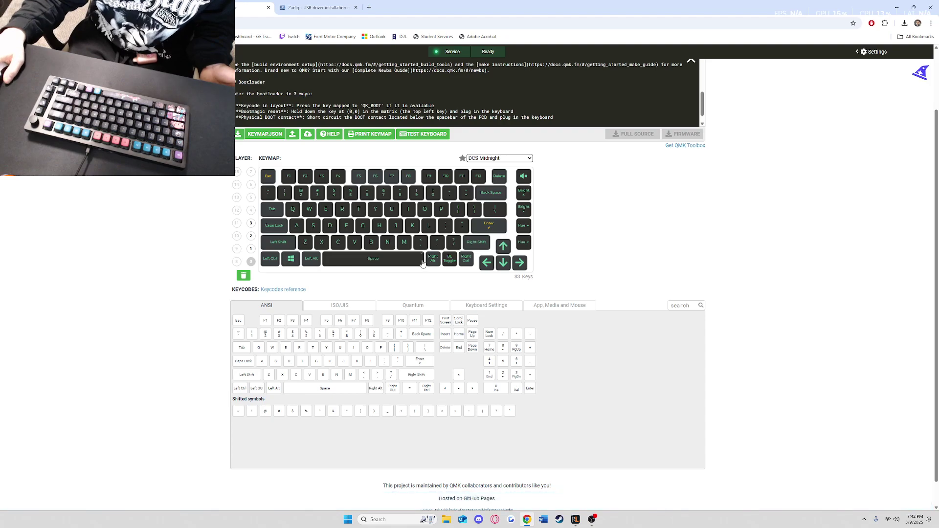
- Browse the Quantum, Keyboard Settings, and App, Media and Mouse keycode sets, finishing on Keyboard Settings
click(415, 306)
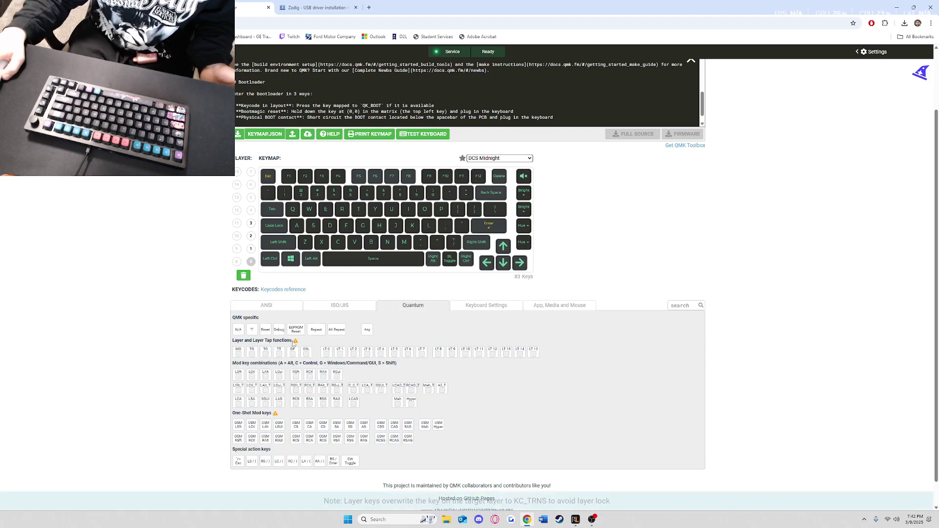
click(501, 310)
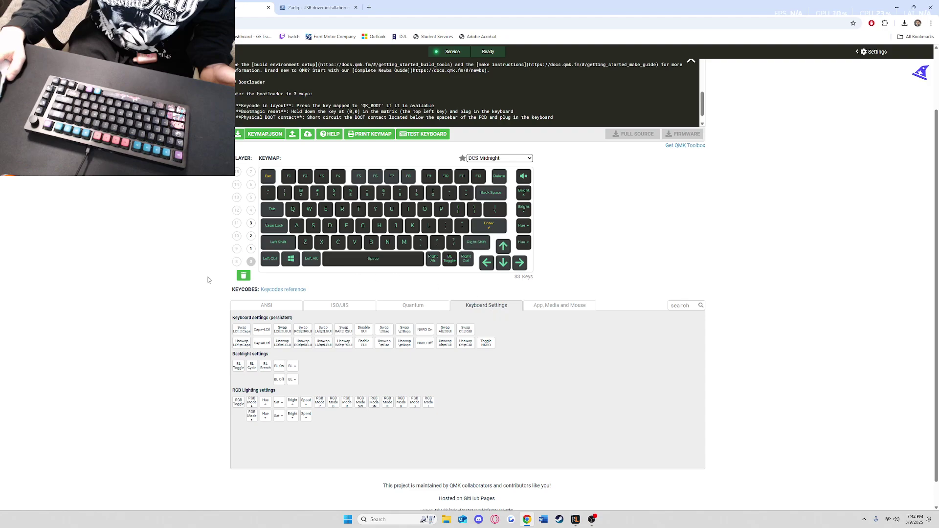
click(548, 308)
click(489, 308)
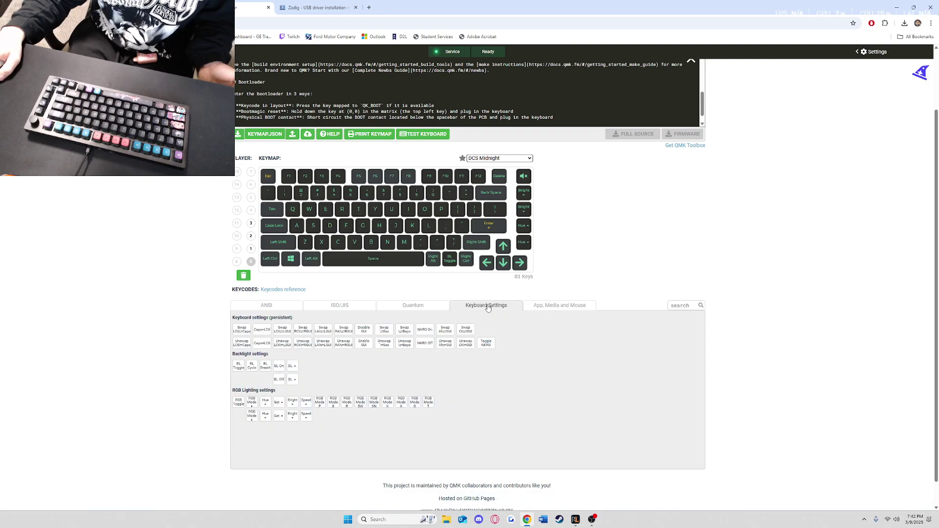
- Compile the customised inland/v83p keymap with the LAYOUT_ansi layout into firmware
scroll(627, 190, up, 3)
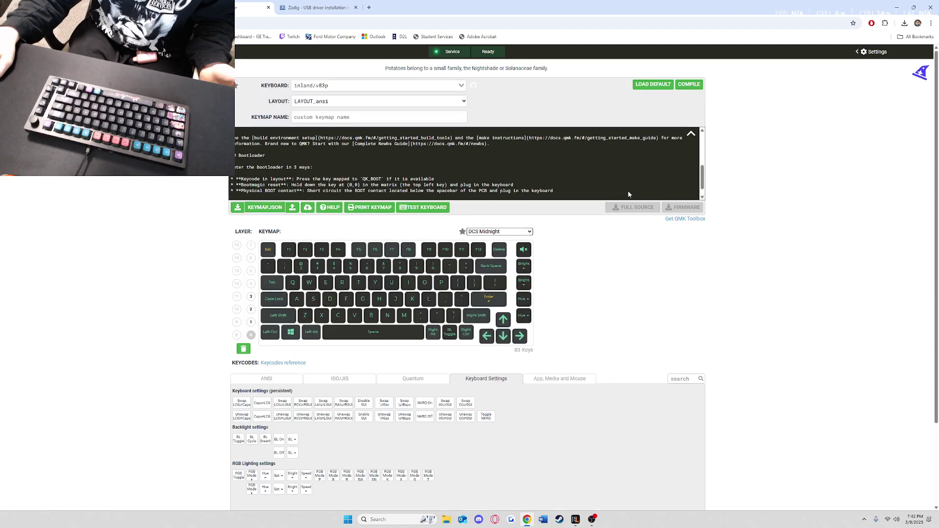
scroll(678, 165, down, 5)
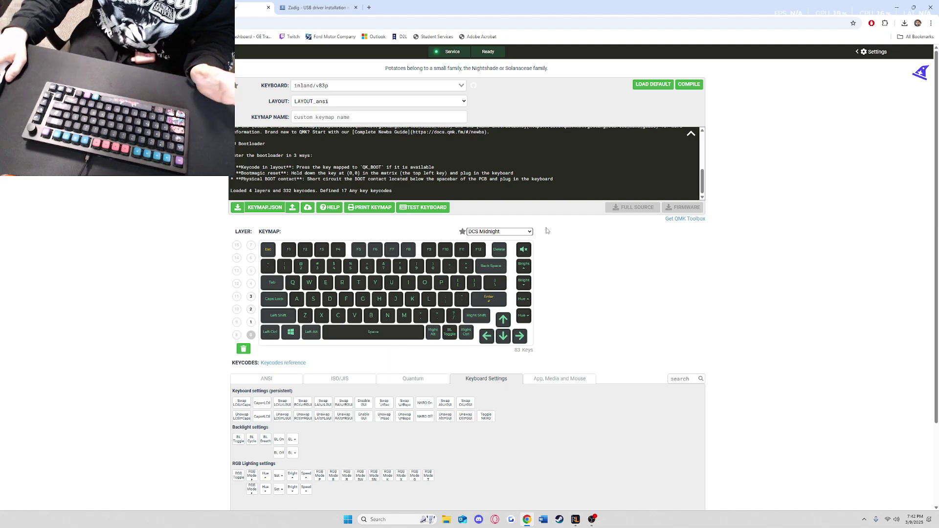
scroll(647, 172, up, 1)
scroll(647, 172, up, 3)
scroll(757, 201, down, 2)
scroll(757, 201, up, 2)
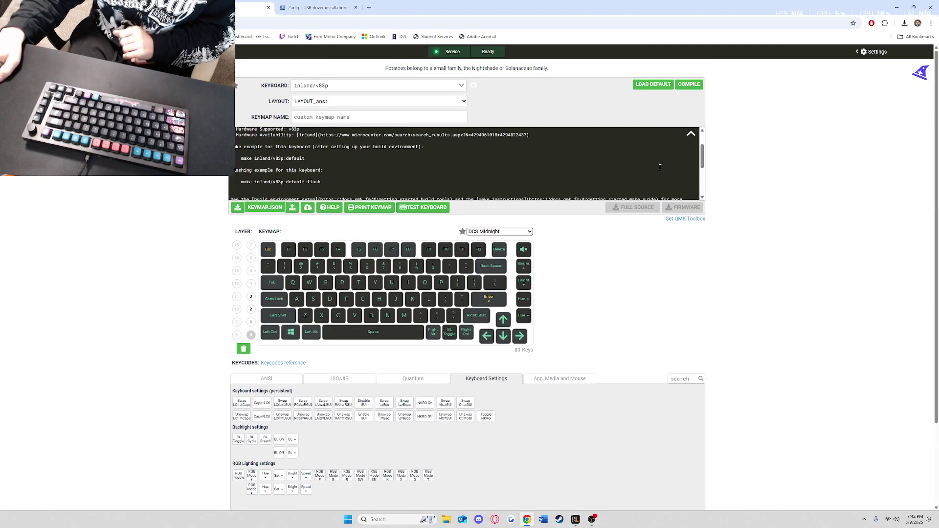
scroll(646, 159, down, 3)
click(689, 87)
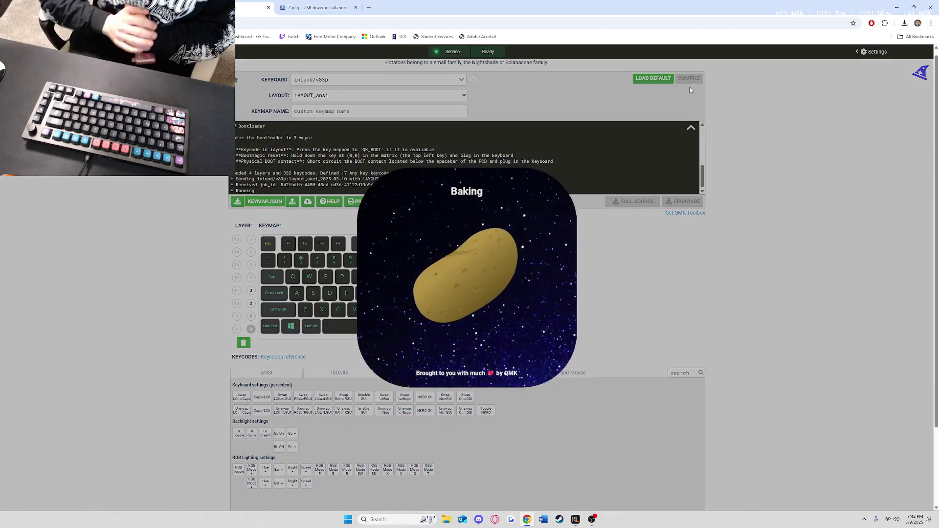
scroll(689, 86, down, 1)
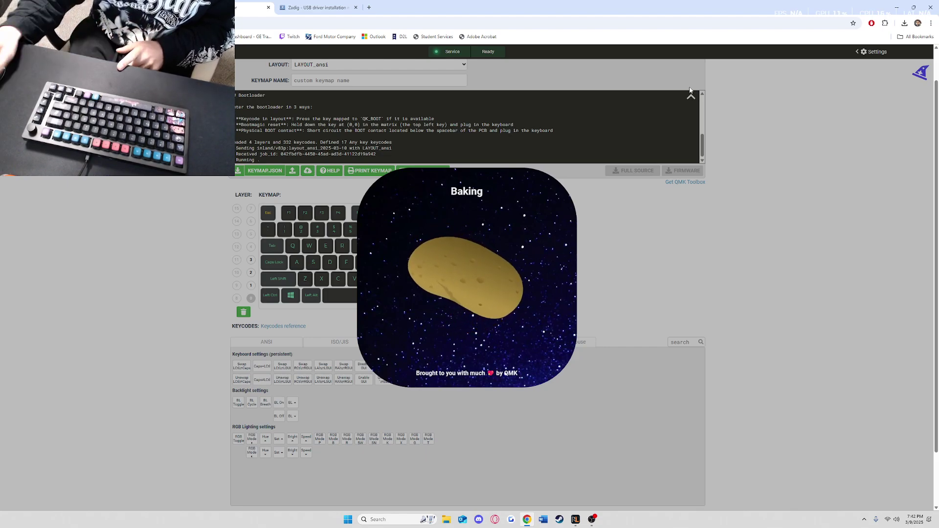
scroll(724, 87, up, 1)
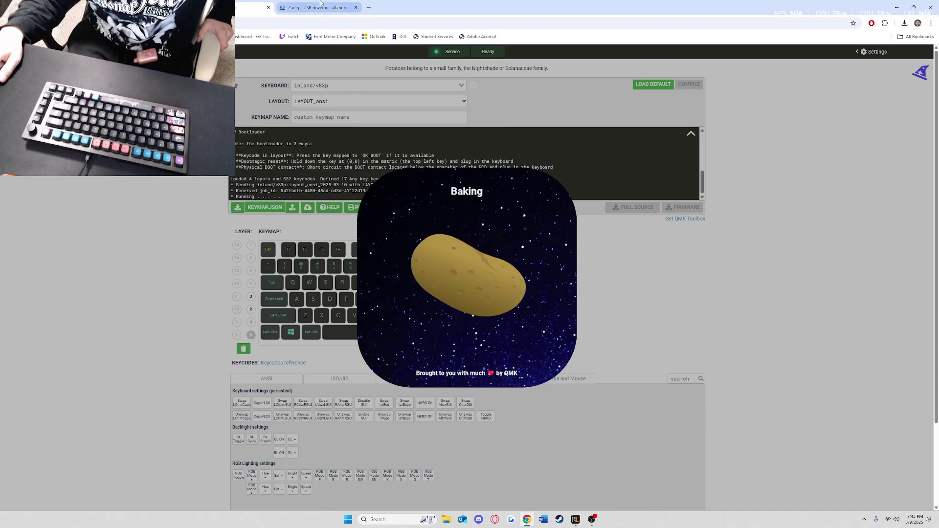
- View the Zadig USB driver installation web page and close it to return to QMK Configurator
click(315, 7)
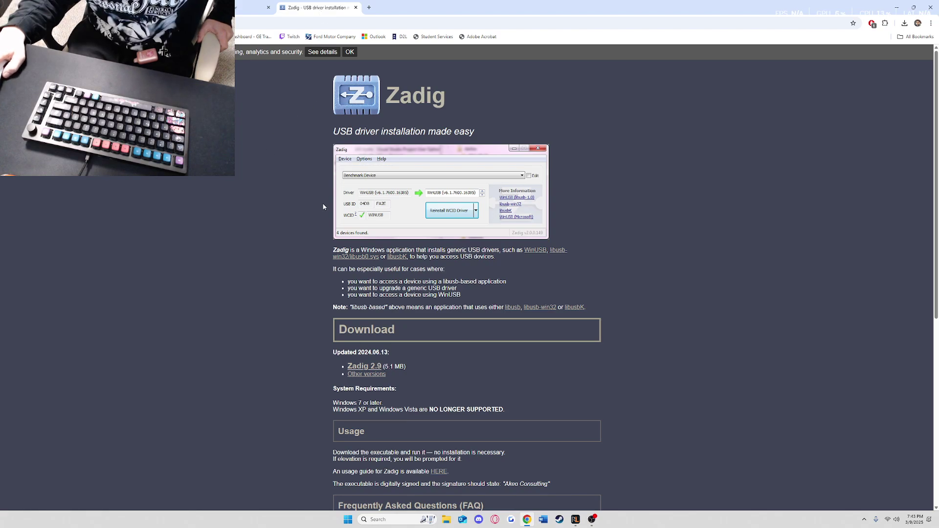
click(257, 7)
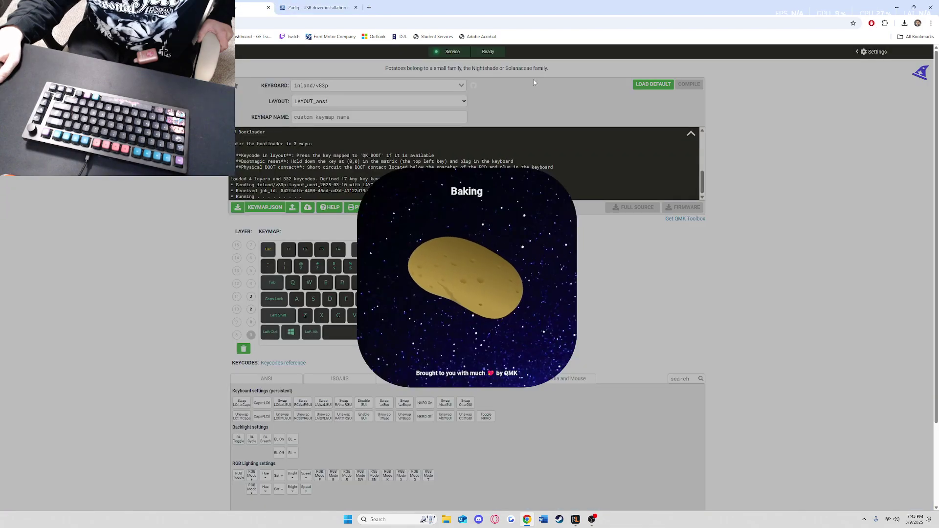
click(330, 4)
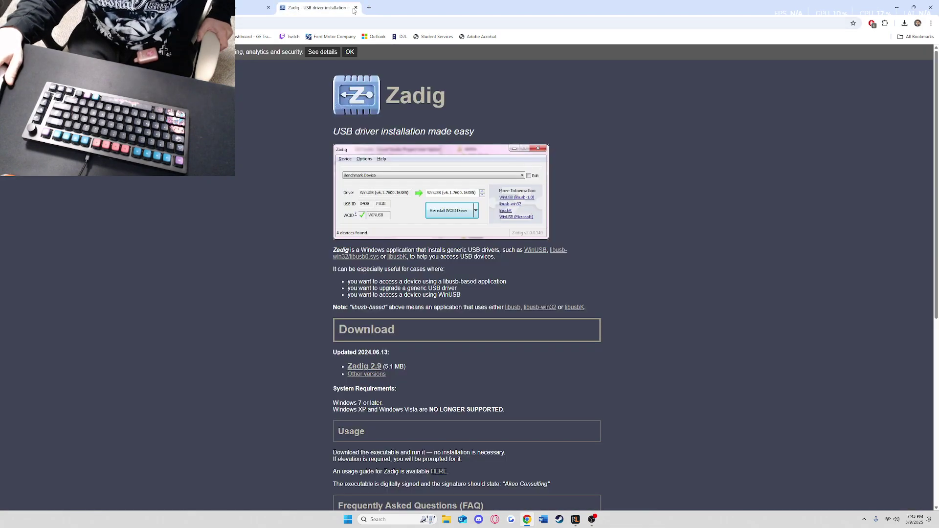
click(357, 8)
- Find zadig-2.9.exe on the computer and launch it, allowing it to make changes
click(381, 519)
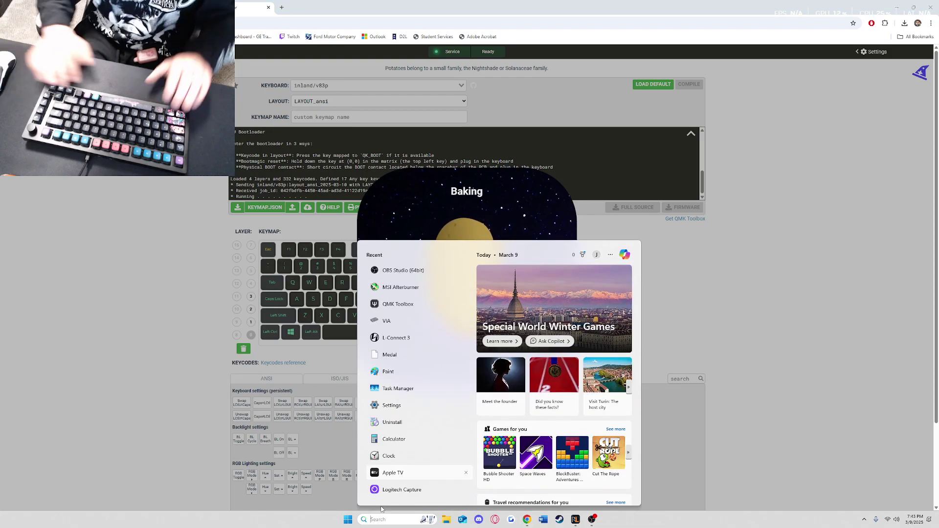
text(zadig)
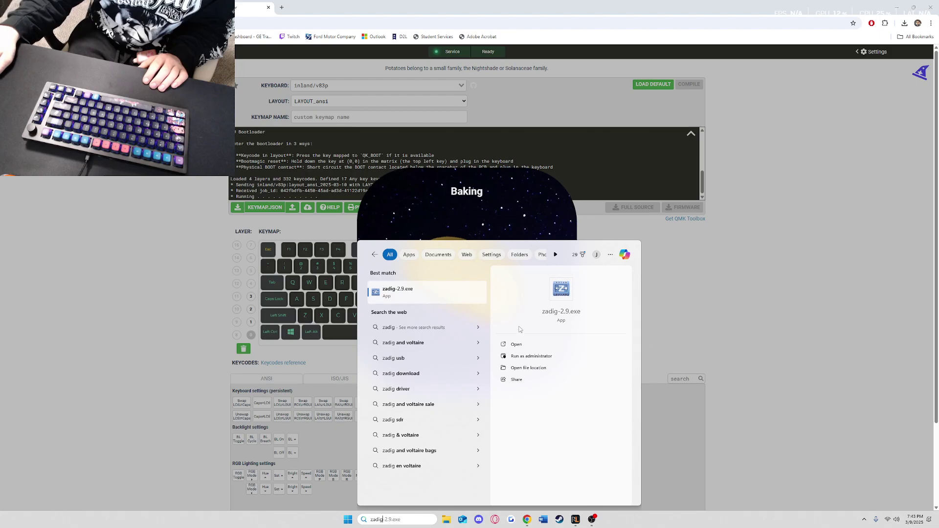
click(436, 297)
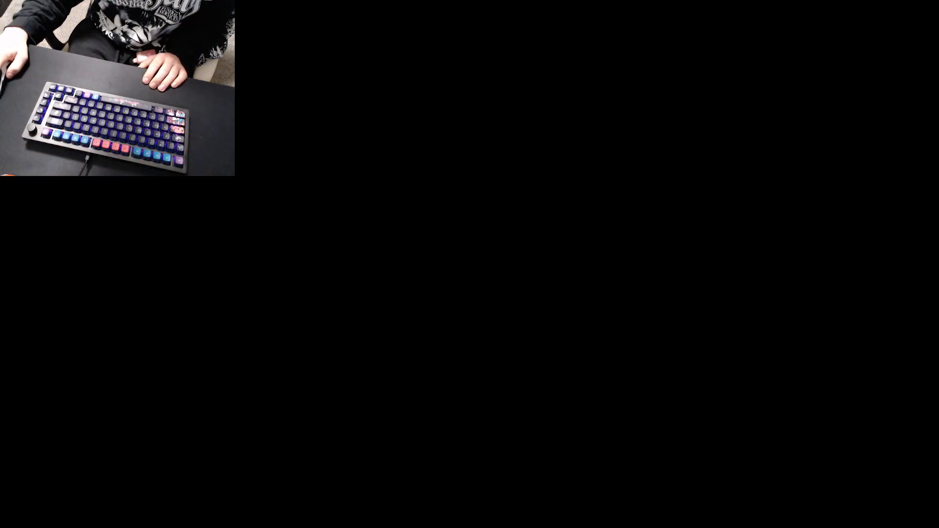
click(409, 331)
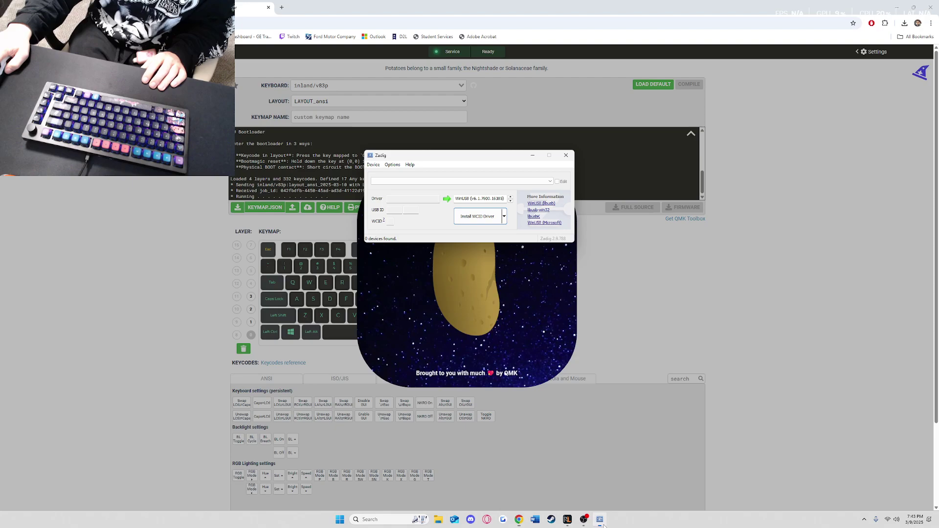
- Look over the device, options and help commands in Zadig and close the program
click(375, 166)
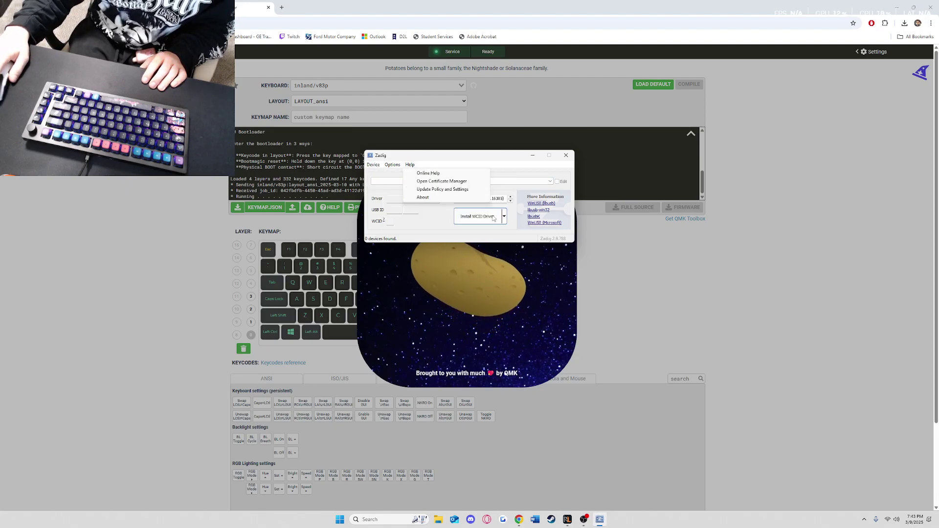
click(490, 168)
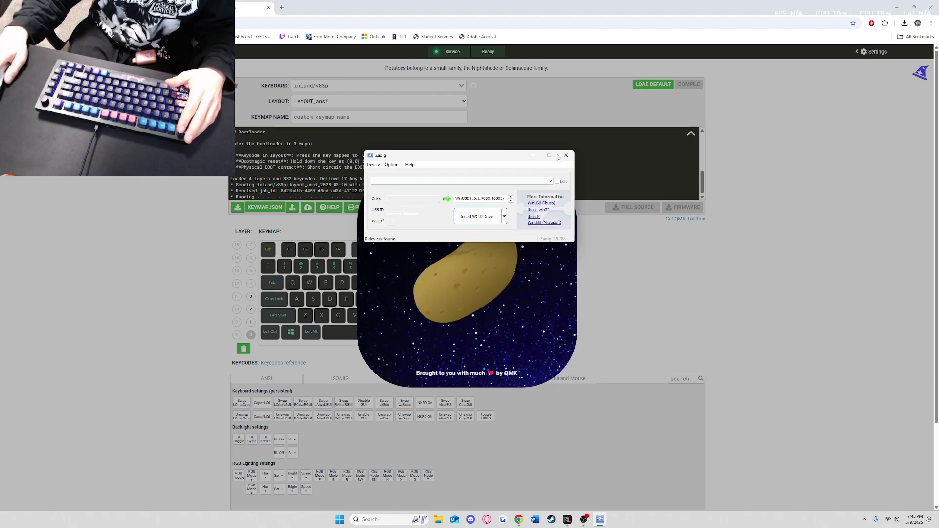
click(566, 155)
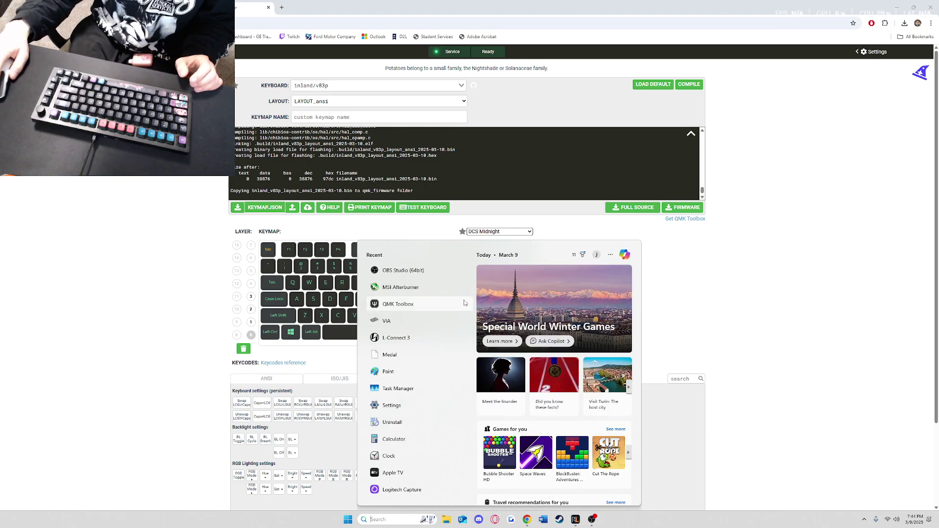
- Minimize the browser window to show the desktop
click(914, 7)
click(813, 120)
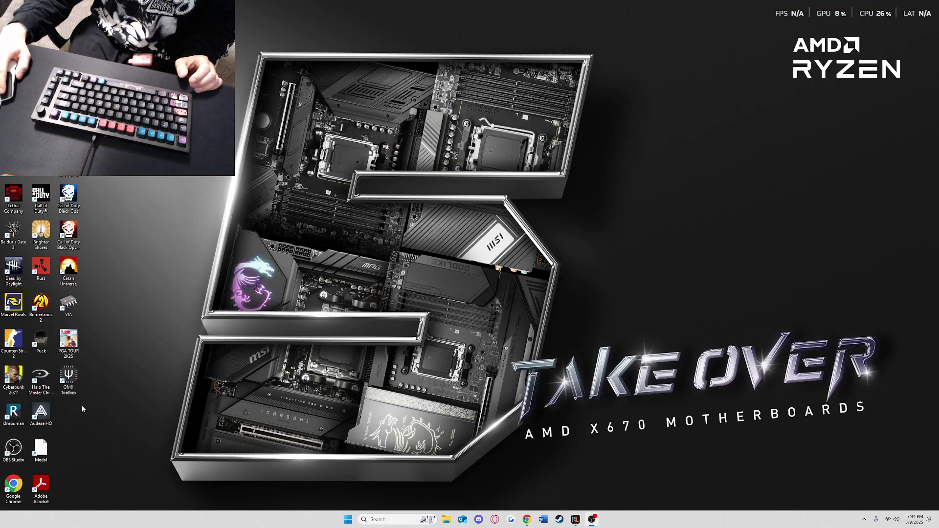
click(396, 519)
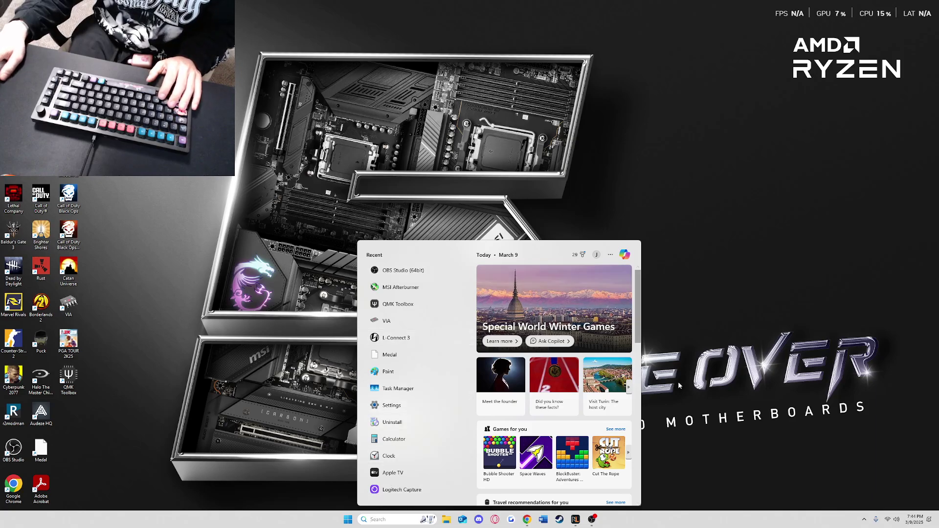
click(664, 197)
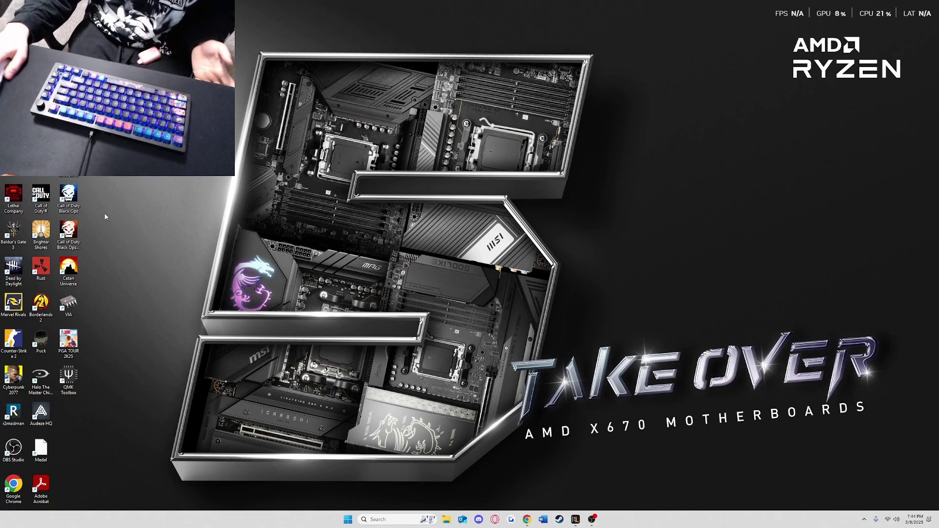
- Reopen zadig-2.9.exe to examine the driver installation choices around Install WCID Driver, and close it
key(super+s)
text(zad)
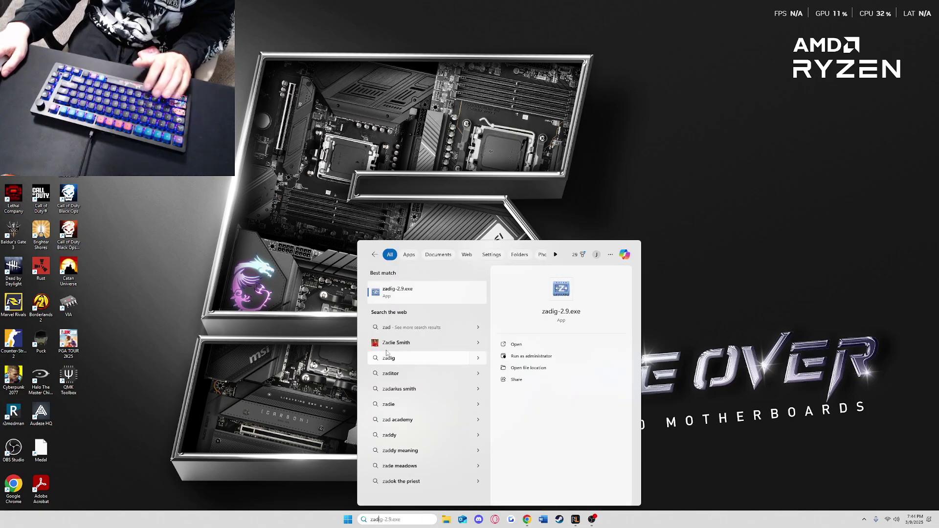
key(Return)
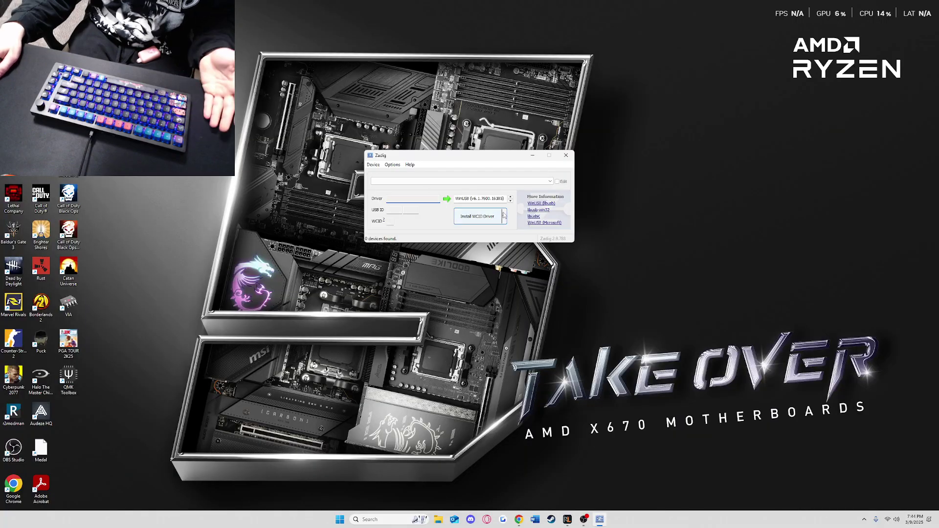
click(504, 217)
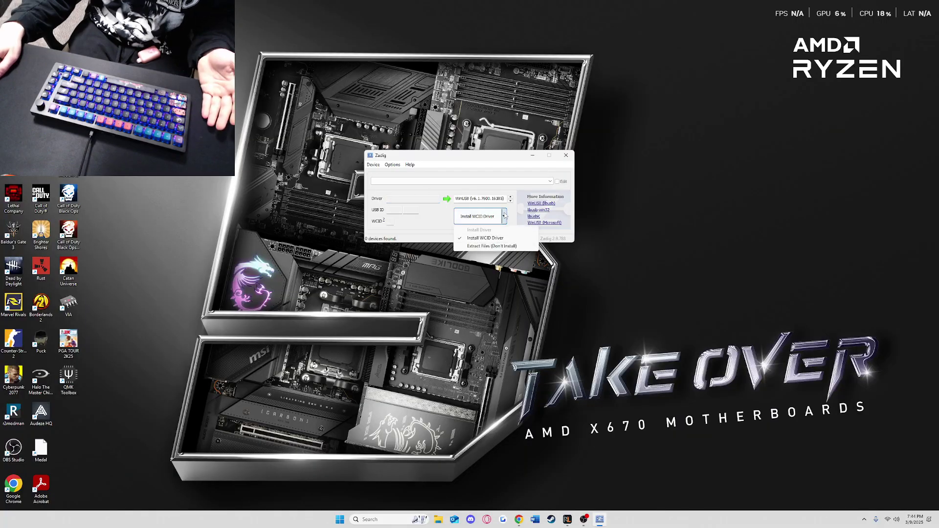
click(438, 220)
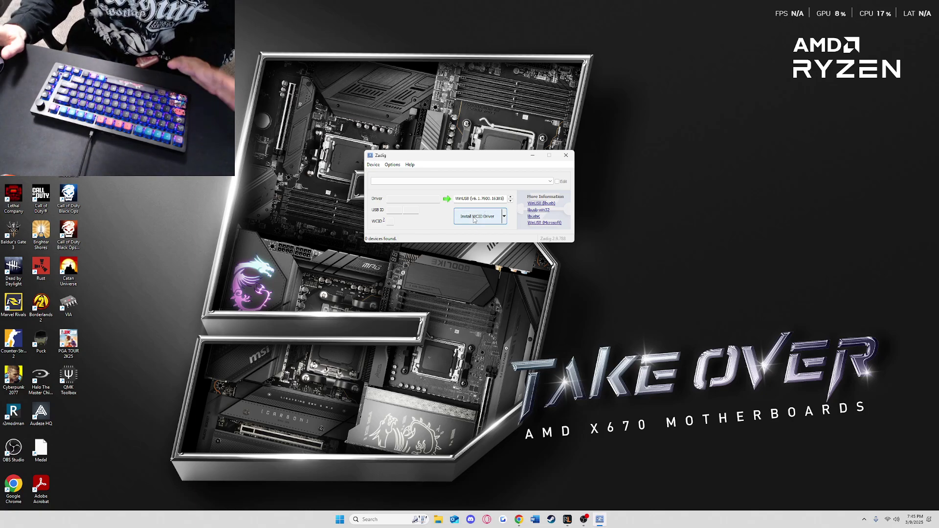
click(565, 155)
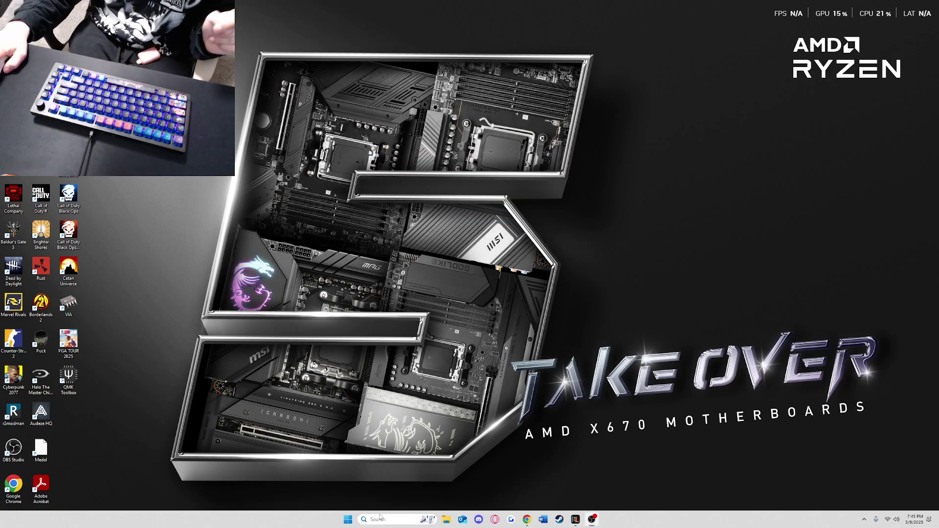
- Launch QMK Toolbox from the desktop
click(411, 519)
click(76, 387)
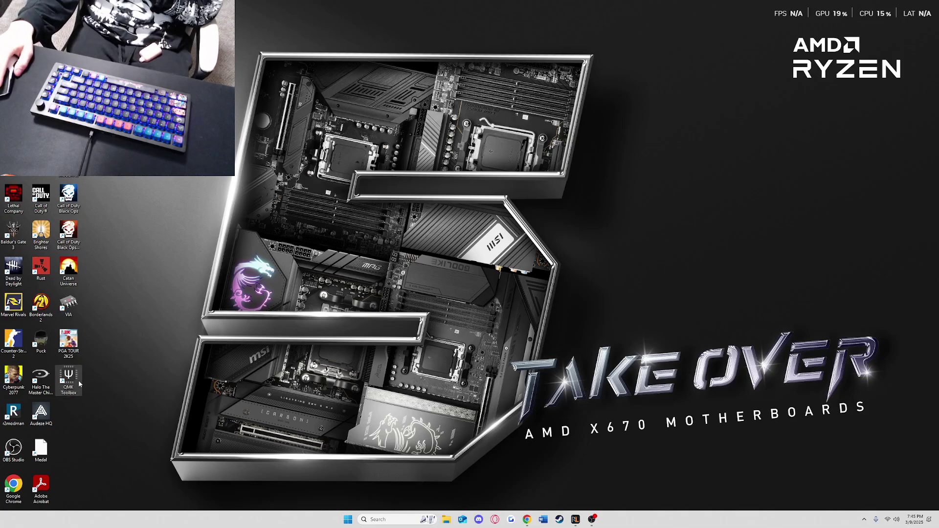
double_click(69, 378)
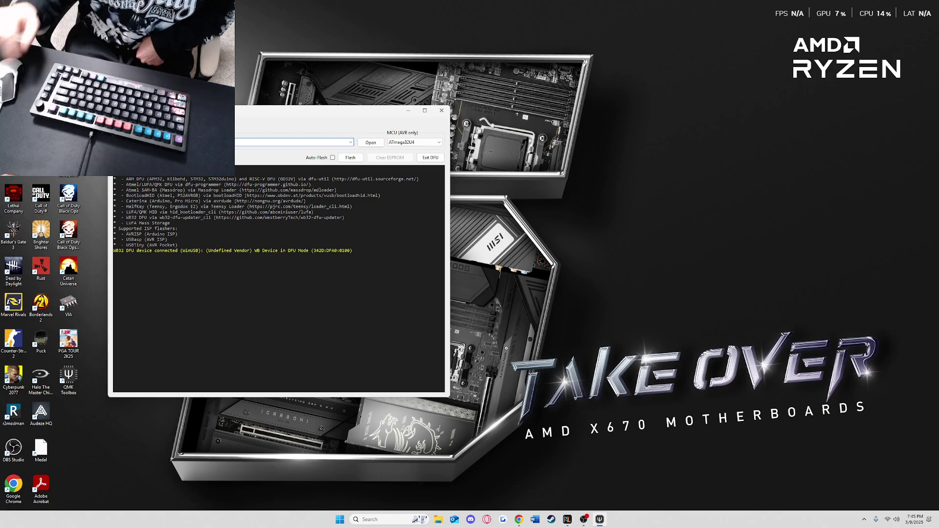
- Switch to QMK Configurator in Chrome, download the compiled firmware file for flashing, and minimize the browser
click(519, 519)
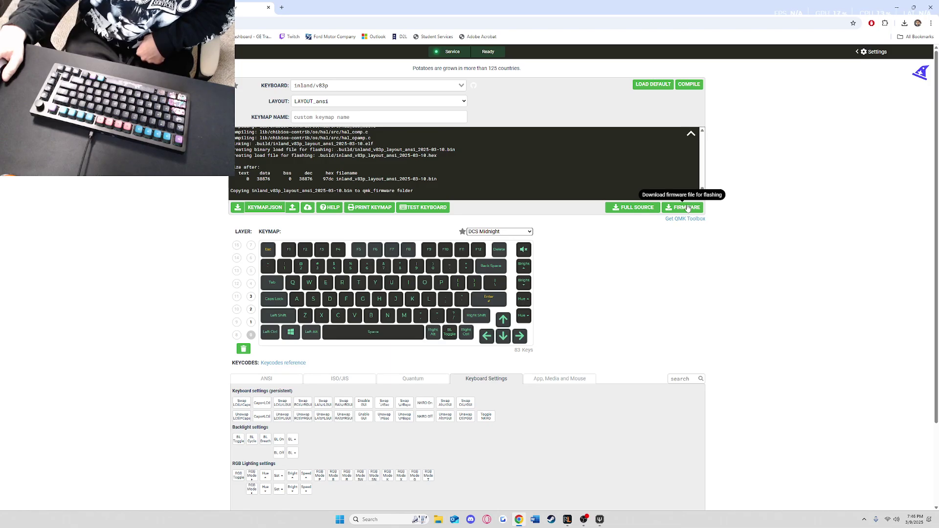
click(687, 208)
click(896, 7)
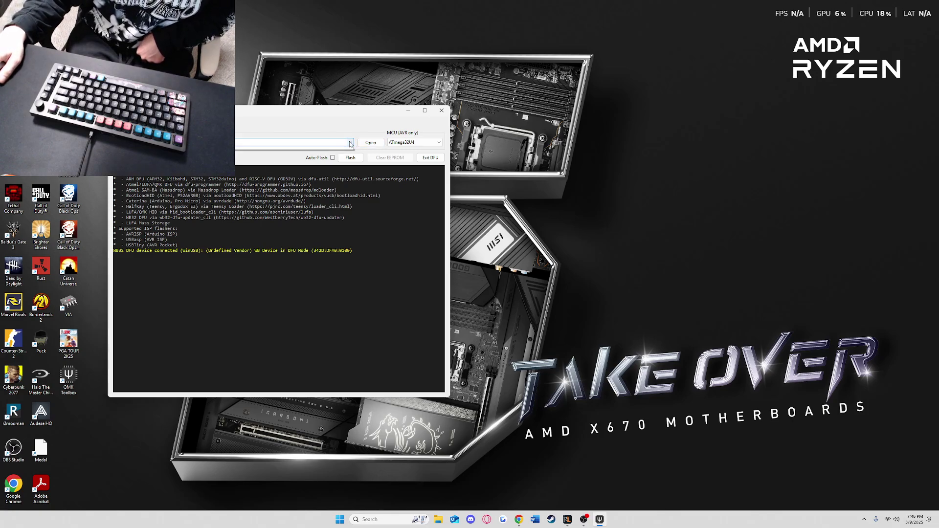
- Load the firmware file inland_v83p_layout_ansi_2025-03-10 (2) from the Downloads folder into QMK Toolbox
click(370, 142)
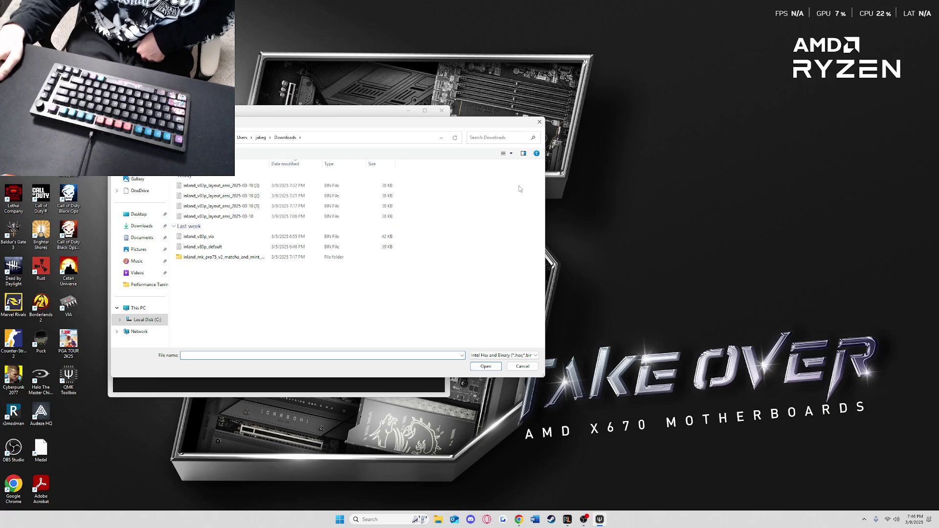
click(540, 122)
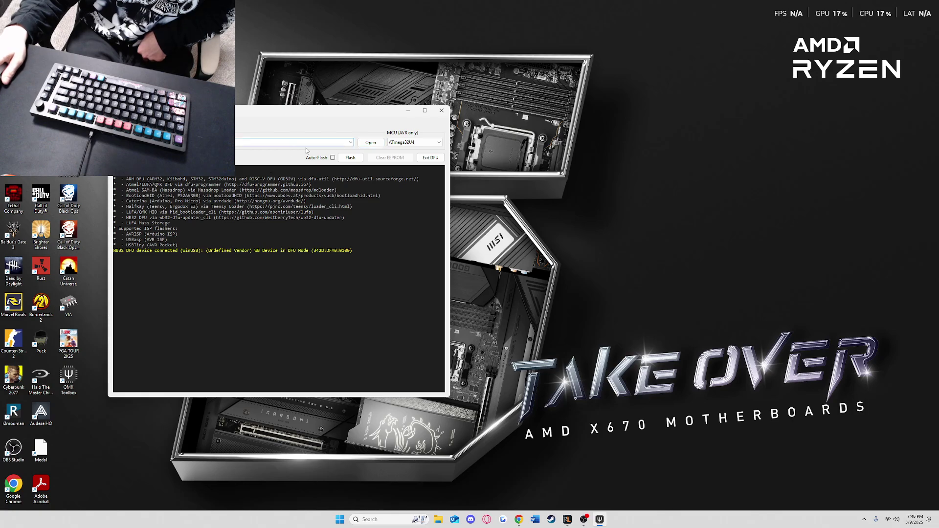
click(370, 142)
click(239, 195)
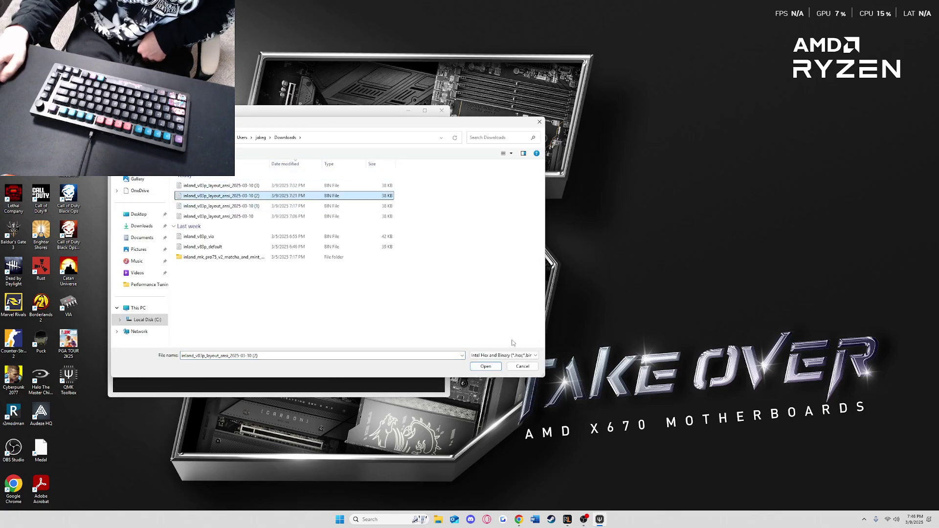
click(486, 366)
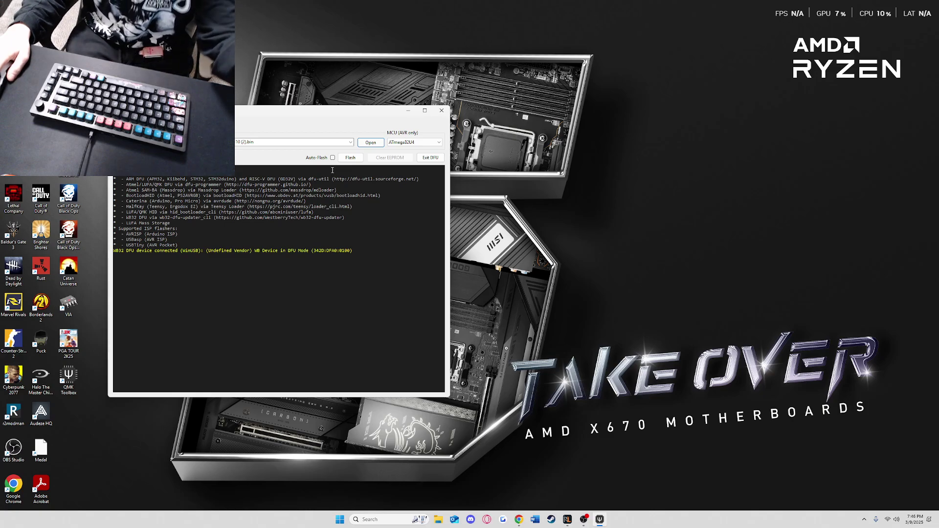
- Flash the loaded firmware file to the connected WB32 DFU keyboard and close QMK Toolbox
click(359, 161)
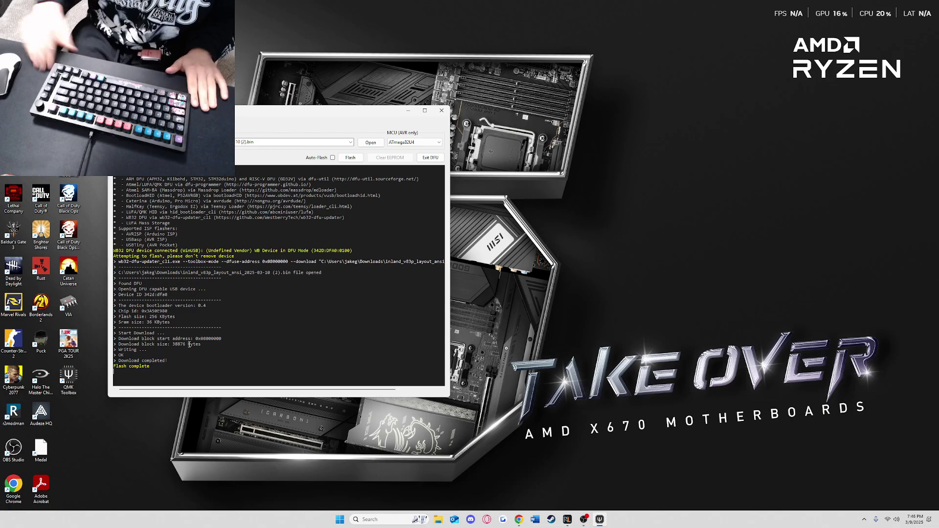
click(438, 113)
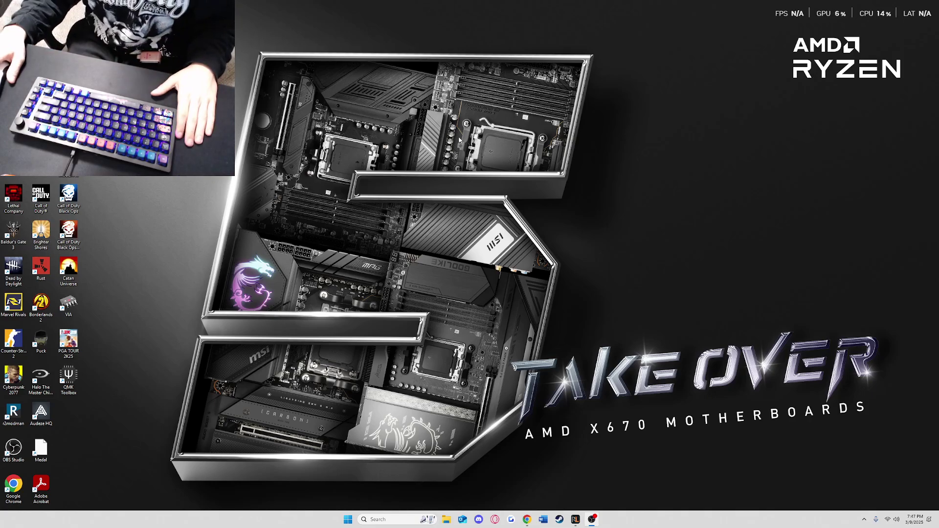
- Launch VIA from the desktop and test the keyboard's A, S, D, F, J, K, L and semicolon keys in the key tester
click(72, 303)
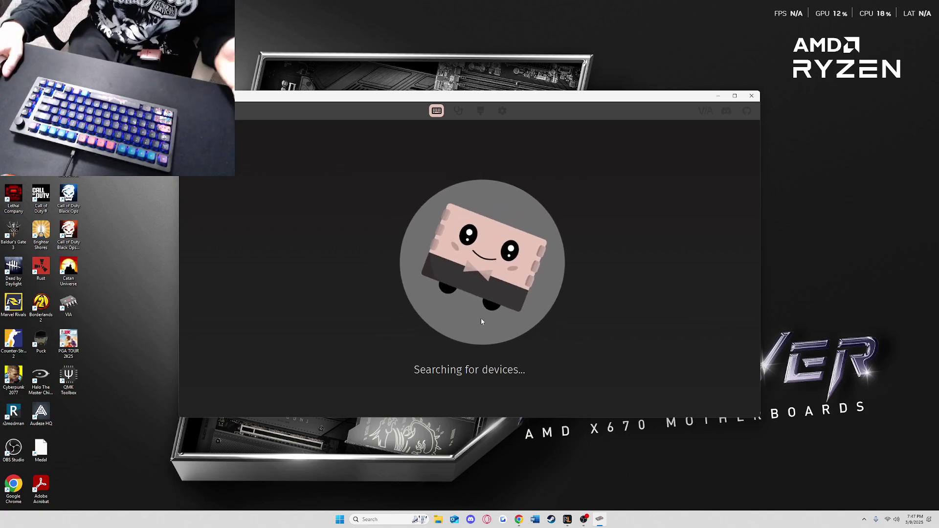
click(458, 111)
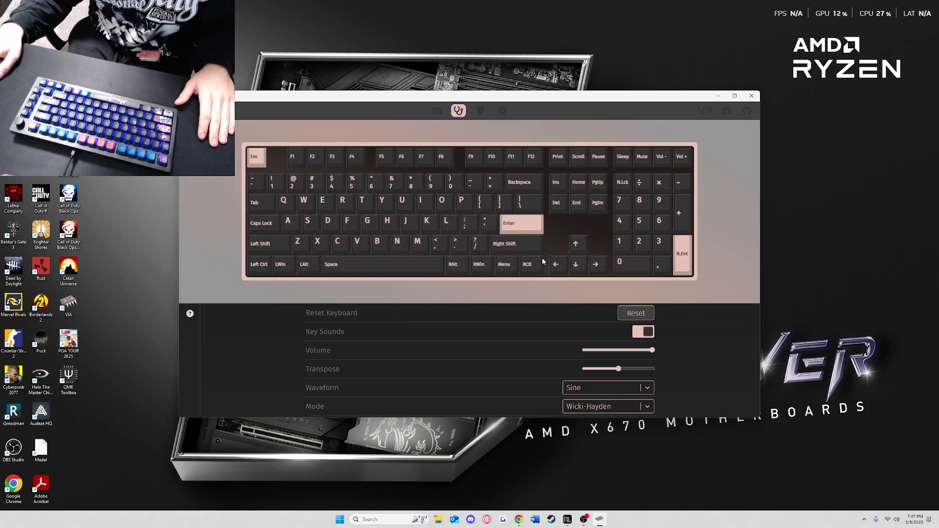
key(a)
key(s)
key(d)
key(f)
key(j)
key(k)
key(l)
key(semicolon)
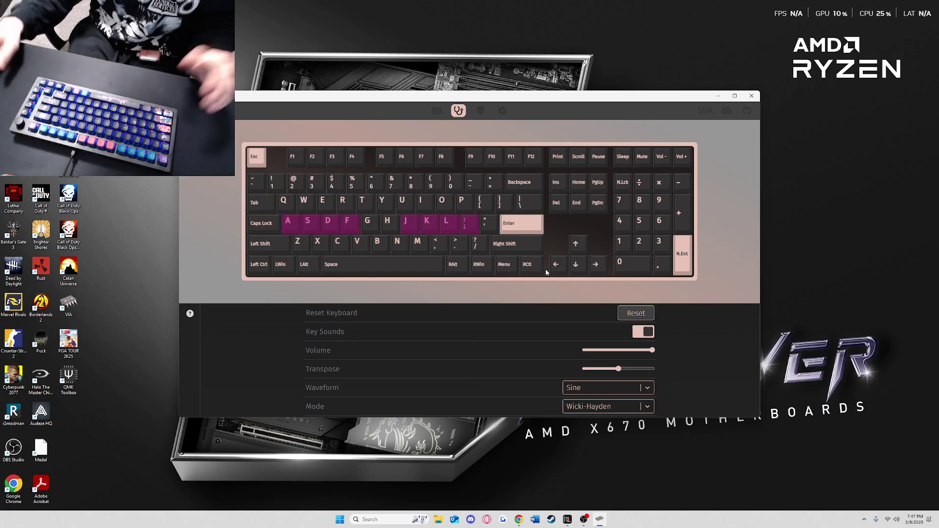
- Examine VIA's keyboard design options and general settings, and close VIA
click(480, 112)
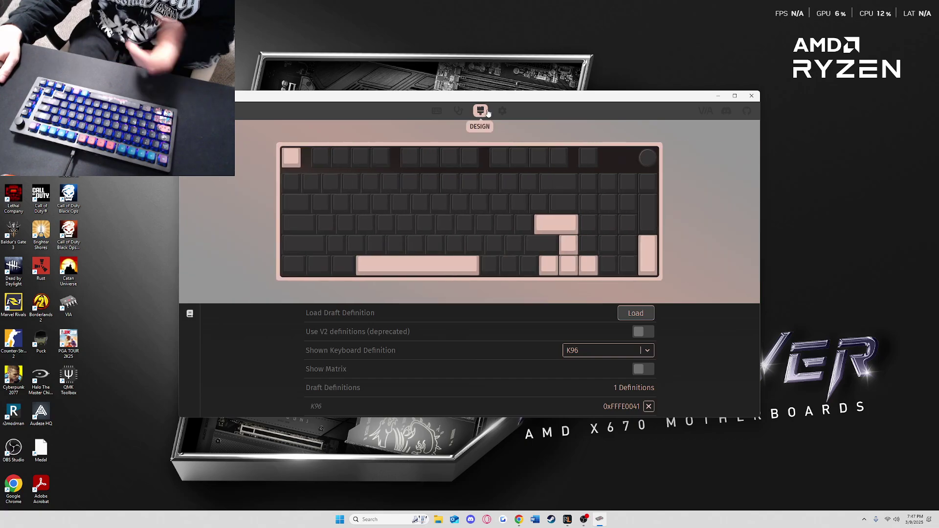
click(500, 112)
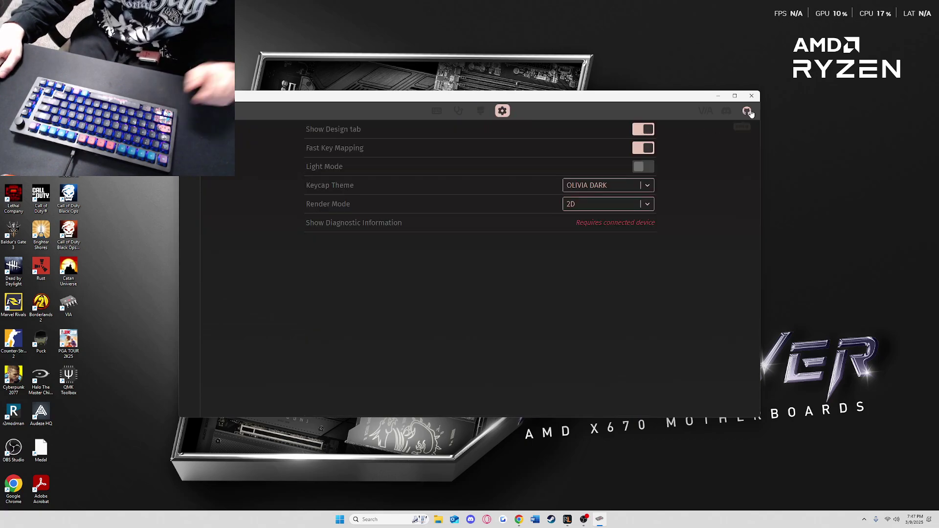
click(752, 96)
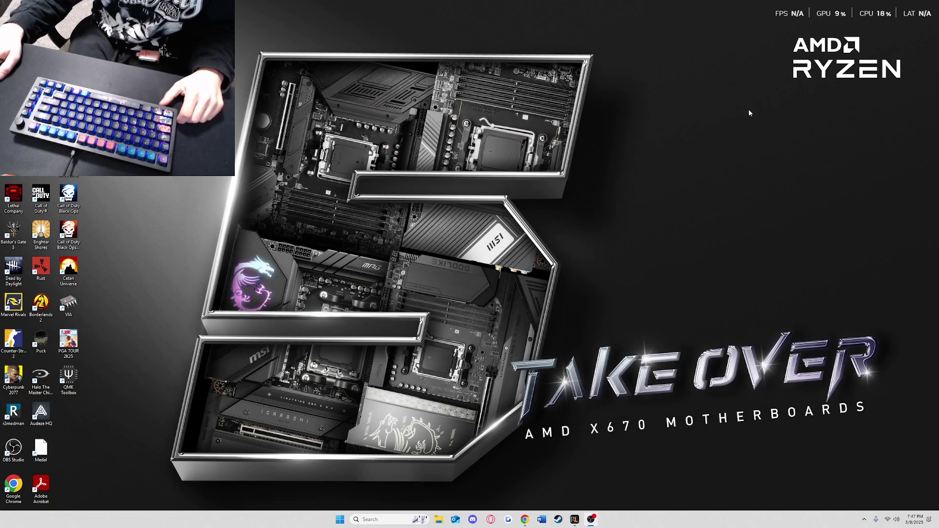